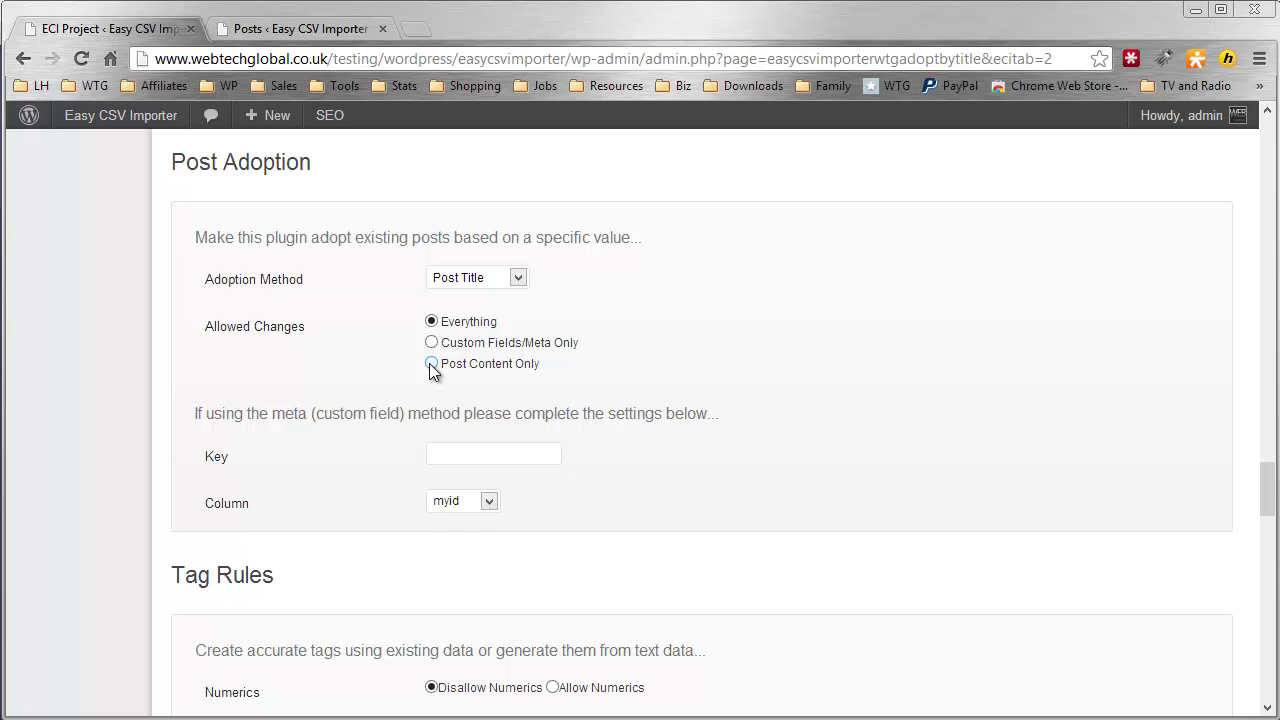
# - Set the post adoption method to Post Title and submit the project's advanced settings
pyautogui.click(517, 277)
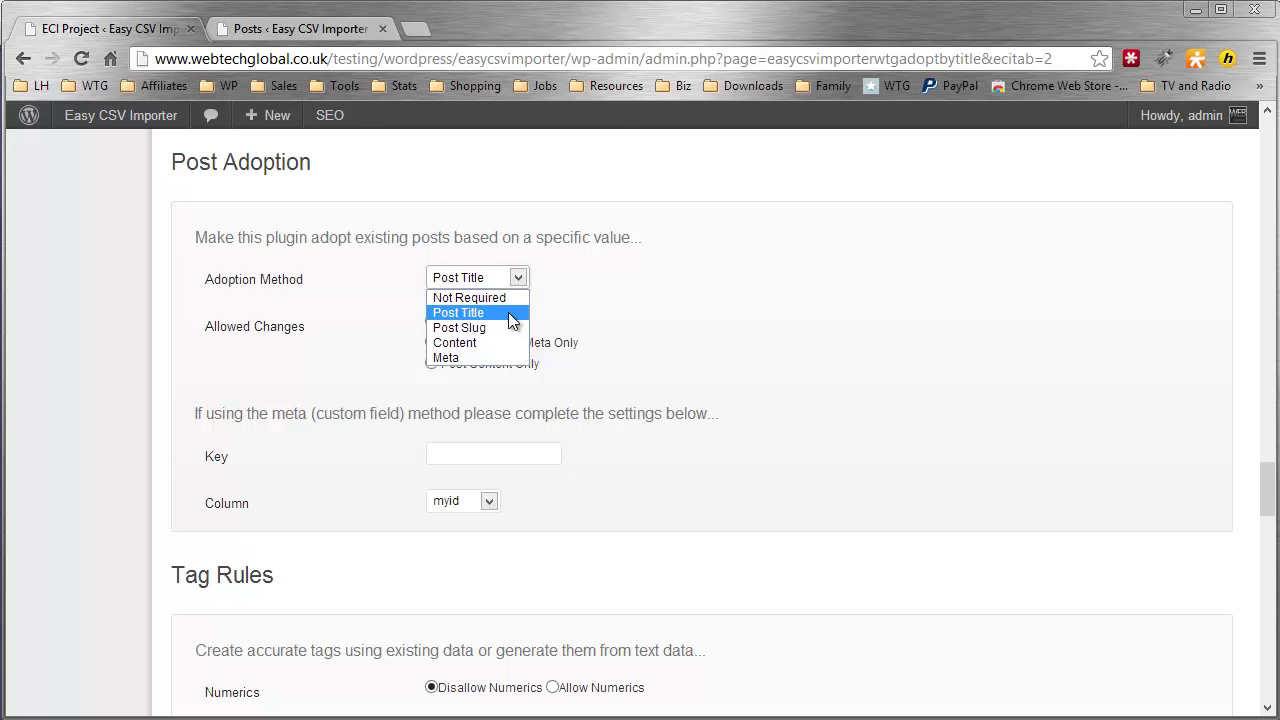
pyautogui.click(512, 314)
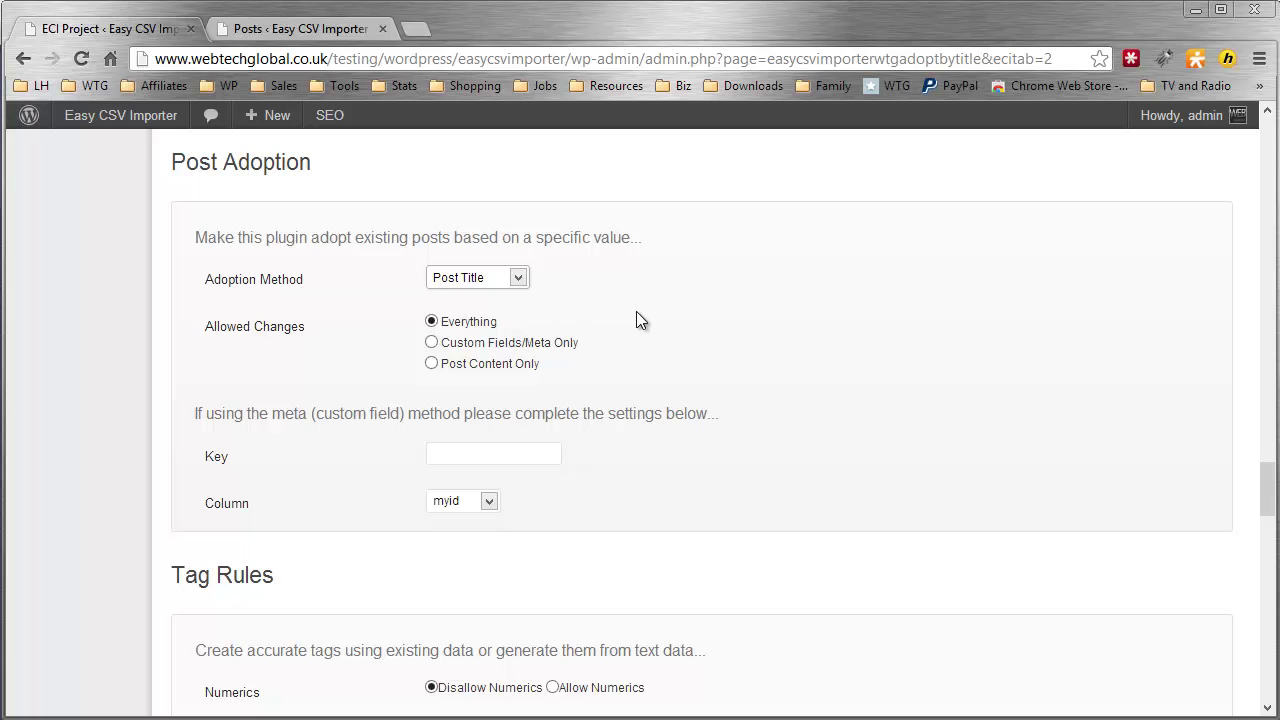
pyautogui.scroll(-20, 636, 311)
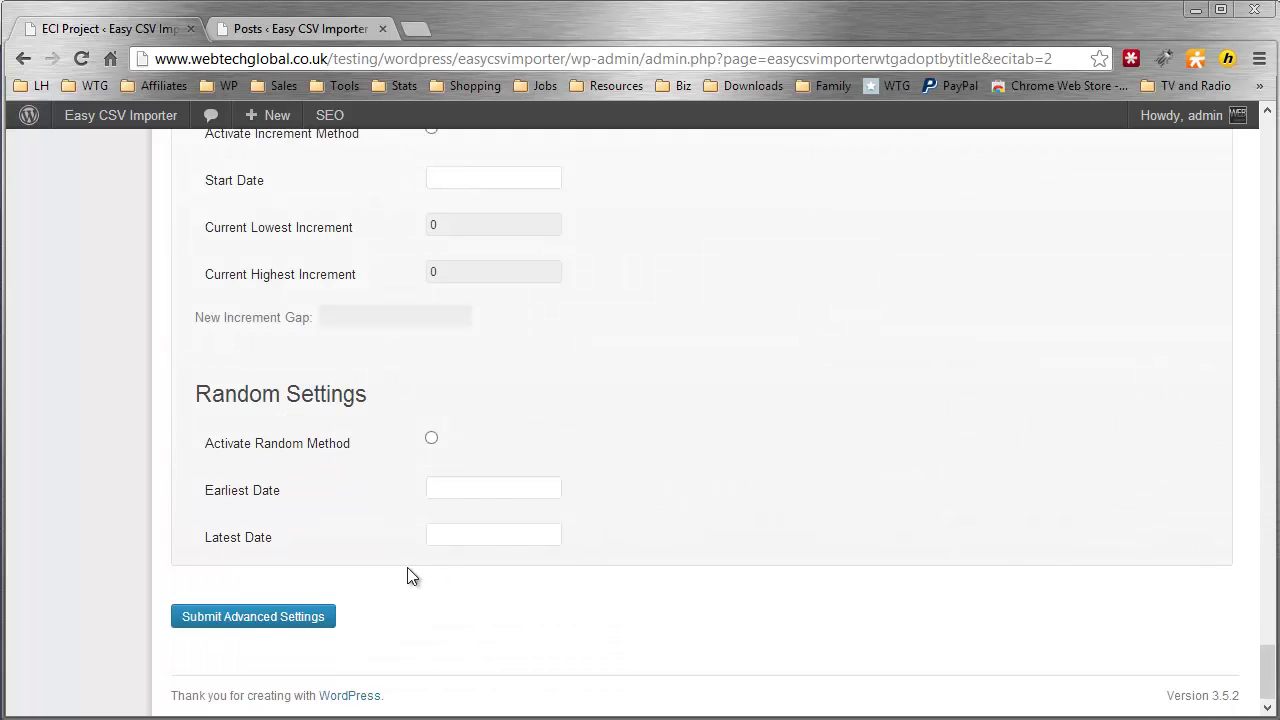
pyautogui.click(254, 617)
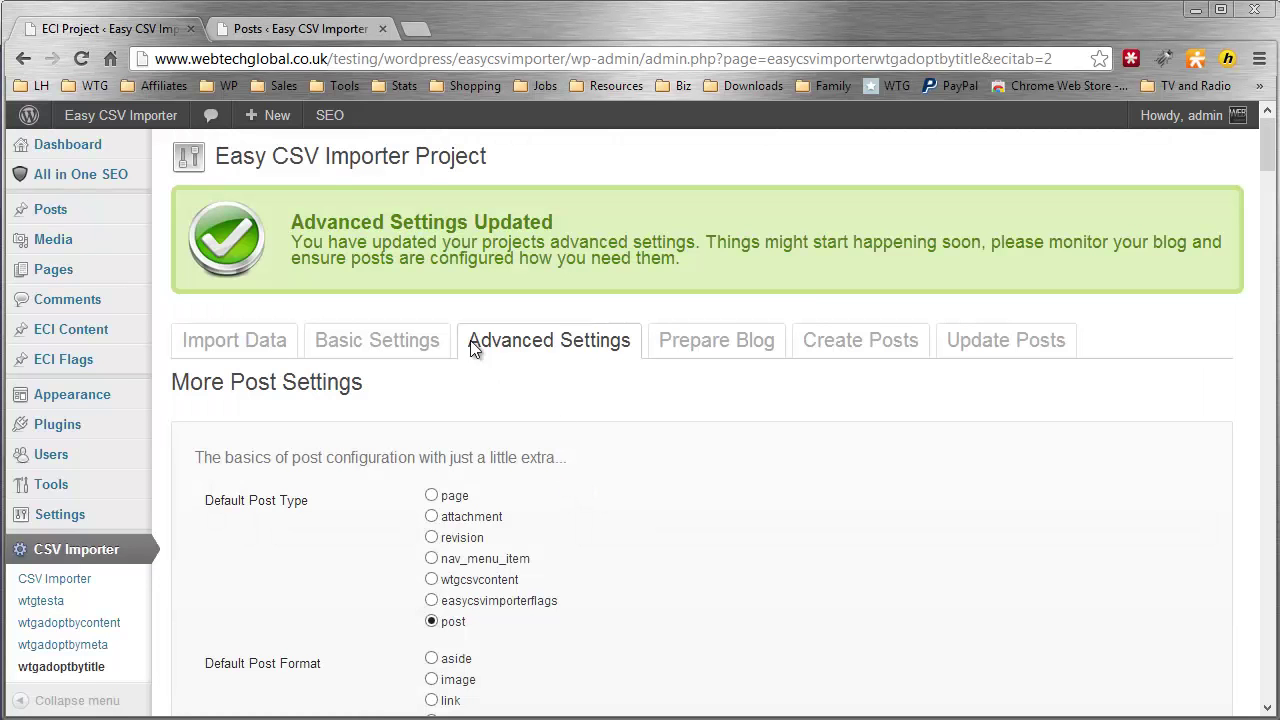
# - Open the post "Adopt By Title 1" for editing from the list of all posts and examine its content and custom fields
pyautogui.click(259, 32)
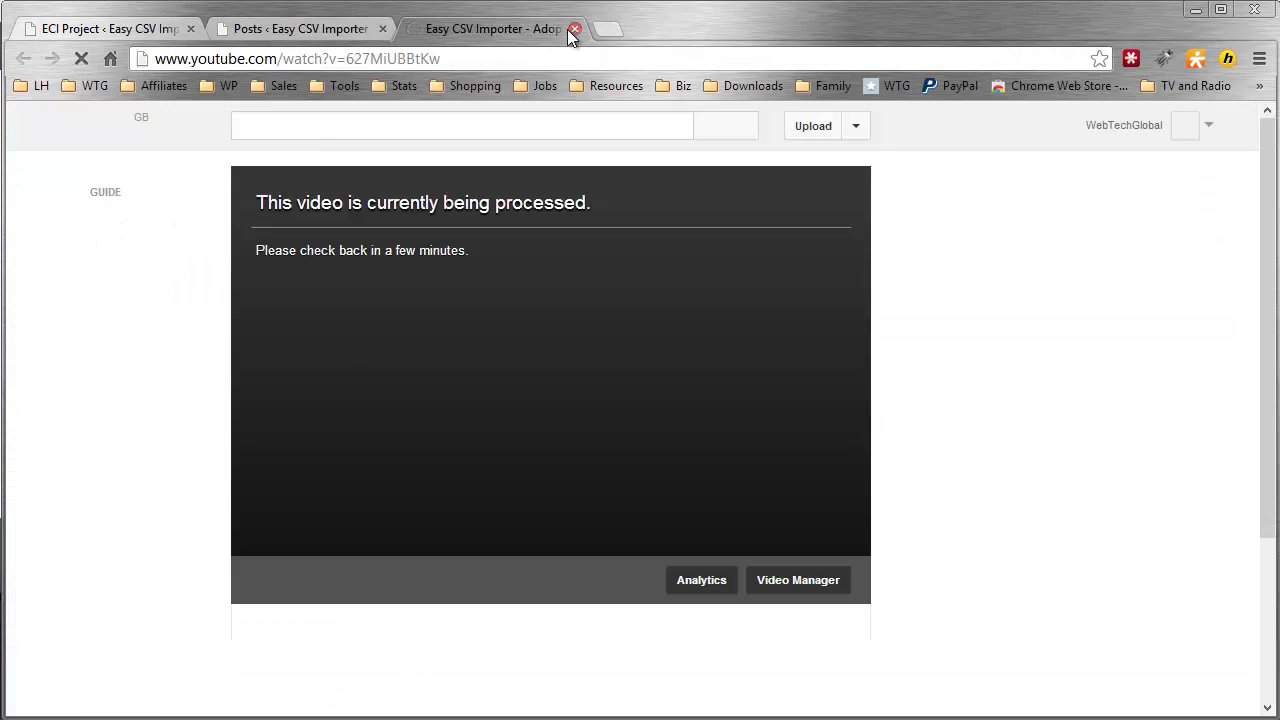
pyautogui.click(573, 29)
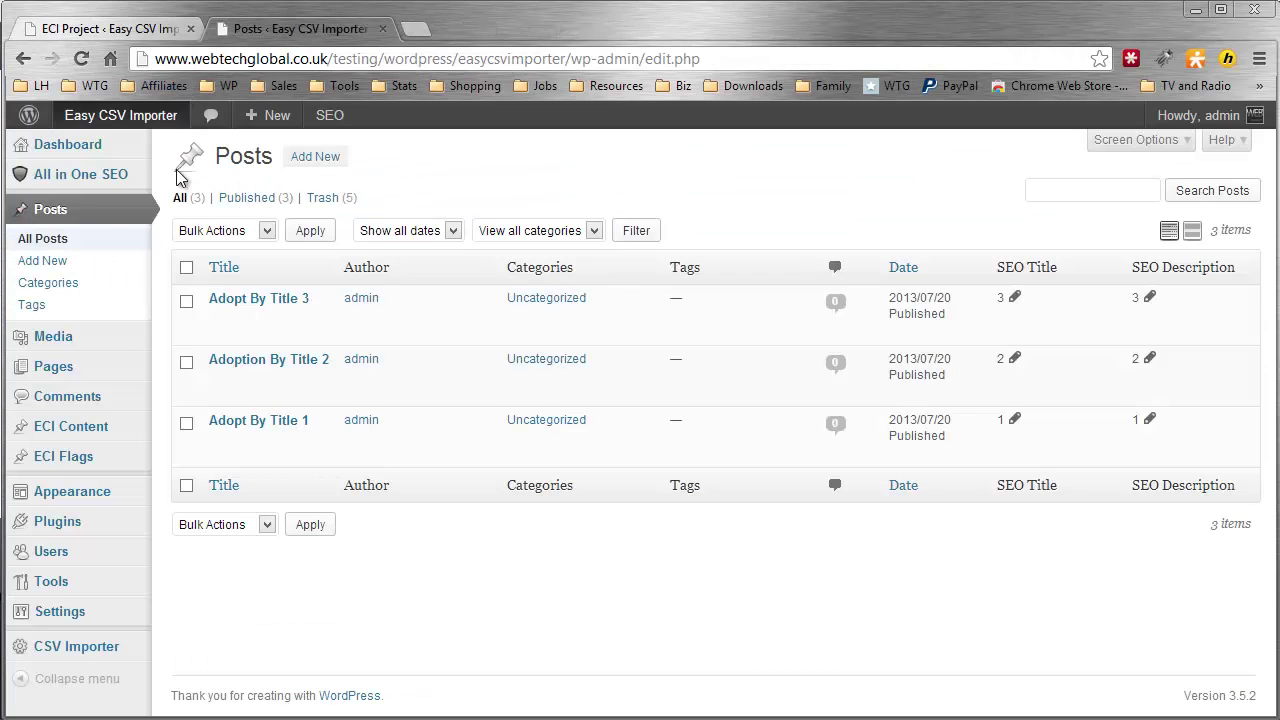
pyautogui.click(102, 253)
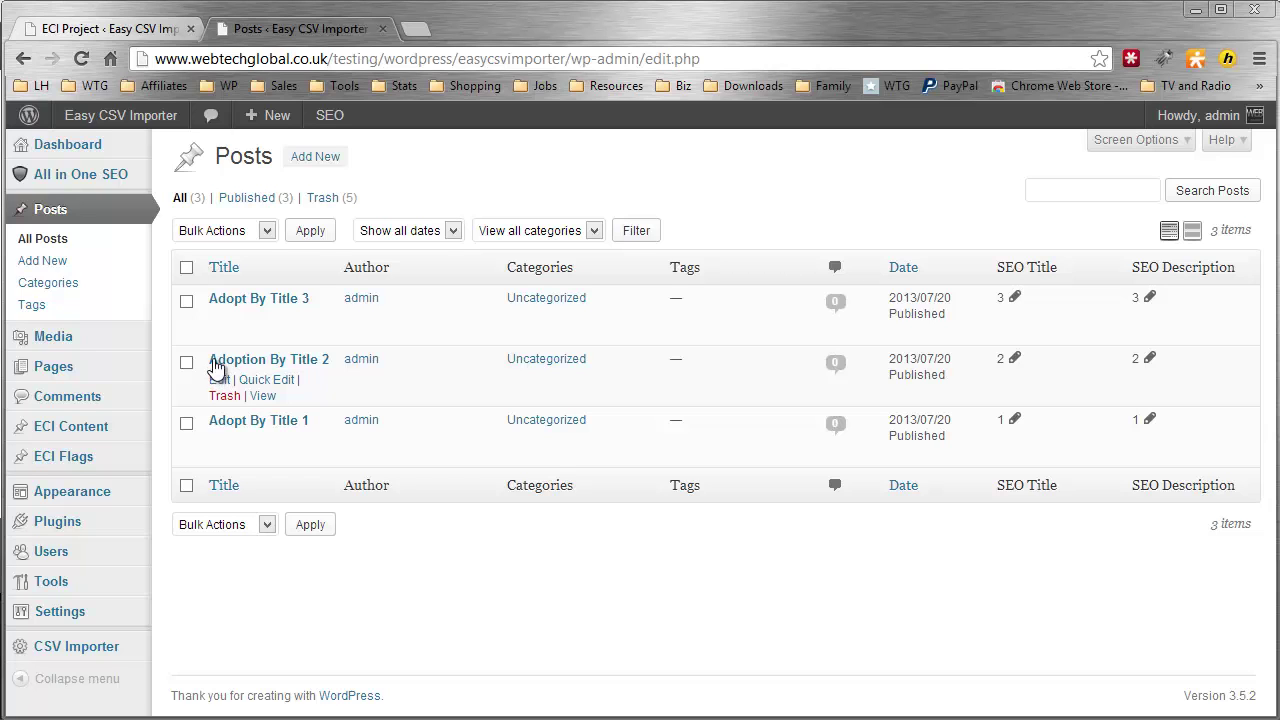
pyautogui.click(218, 442)
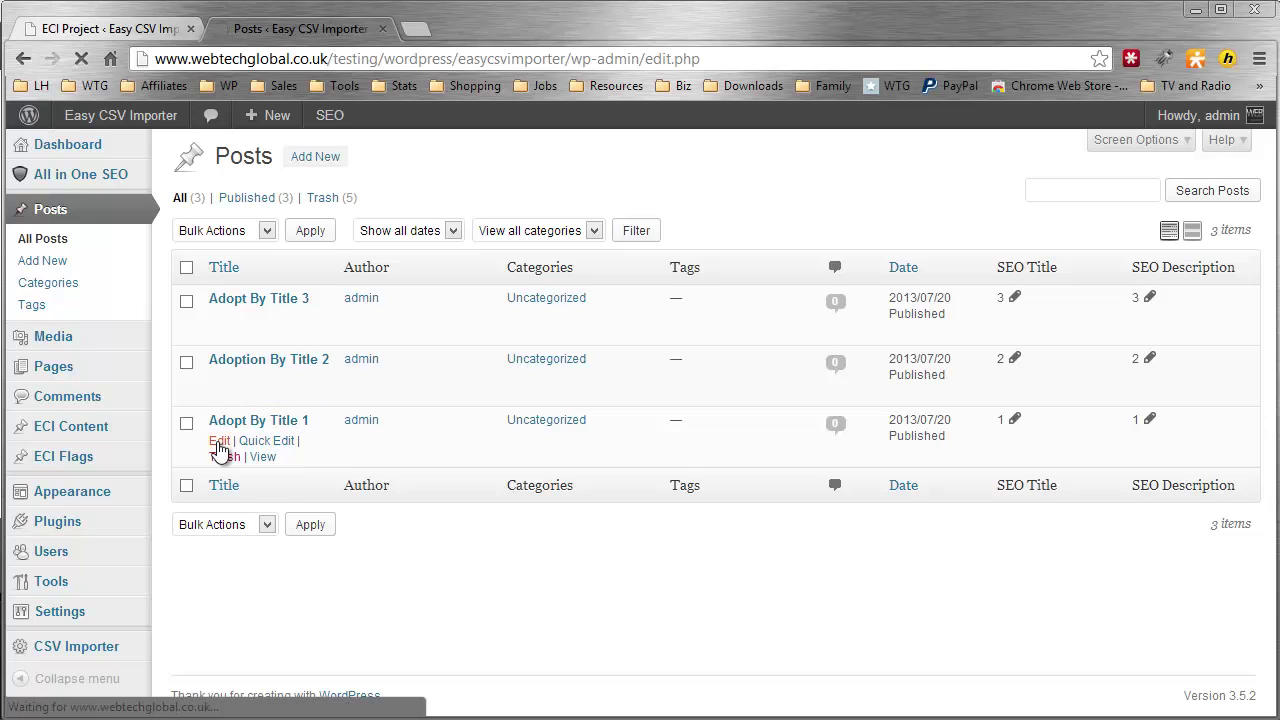
pyautogui.scroll(-10, 175, 410)
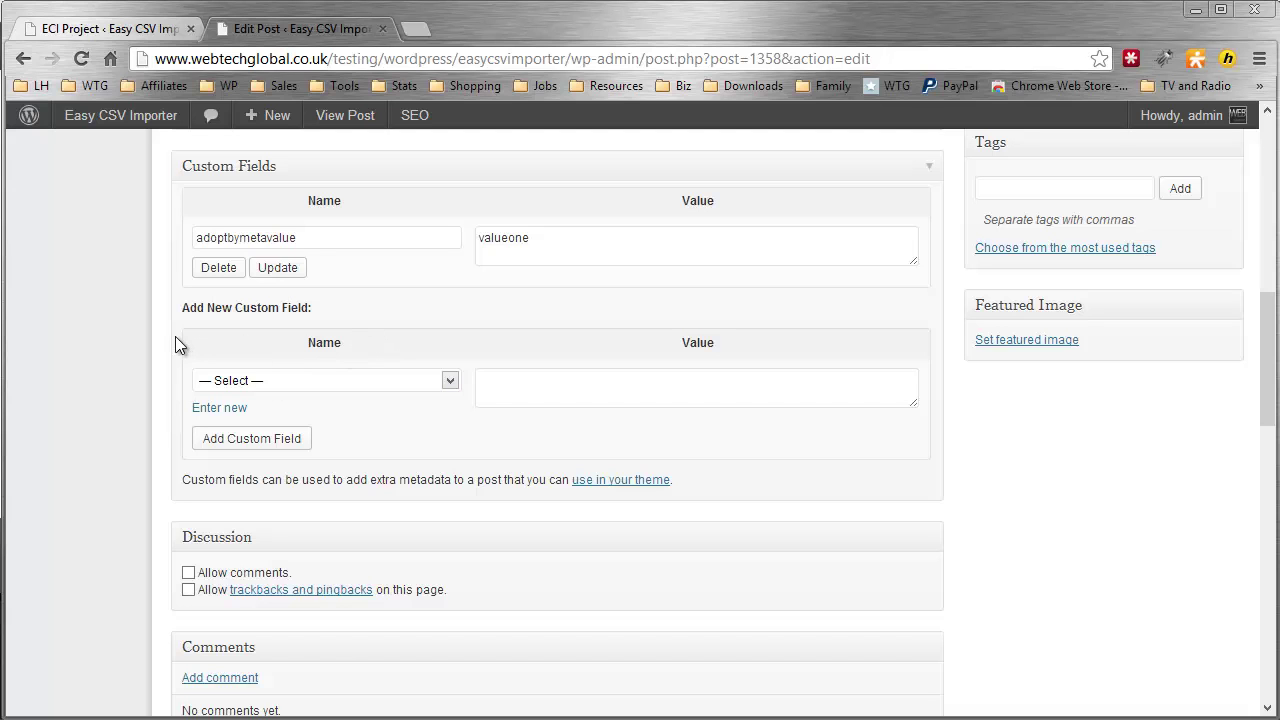
pyautogui.scroll(10, 166, 338)
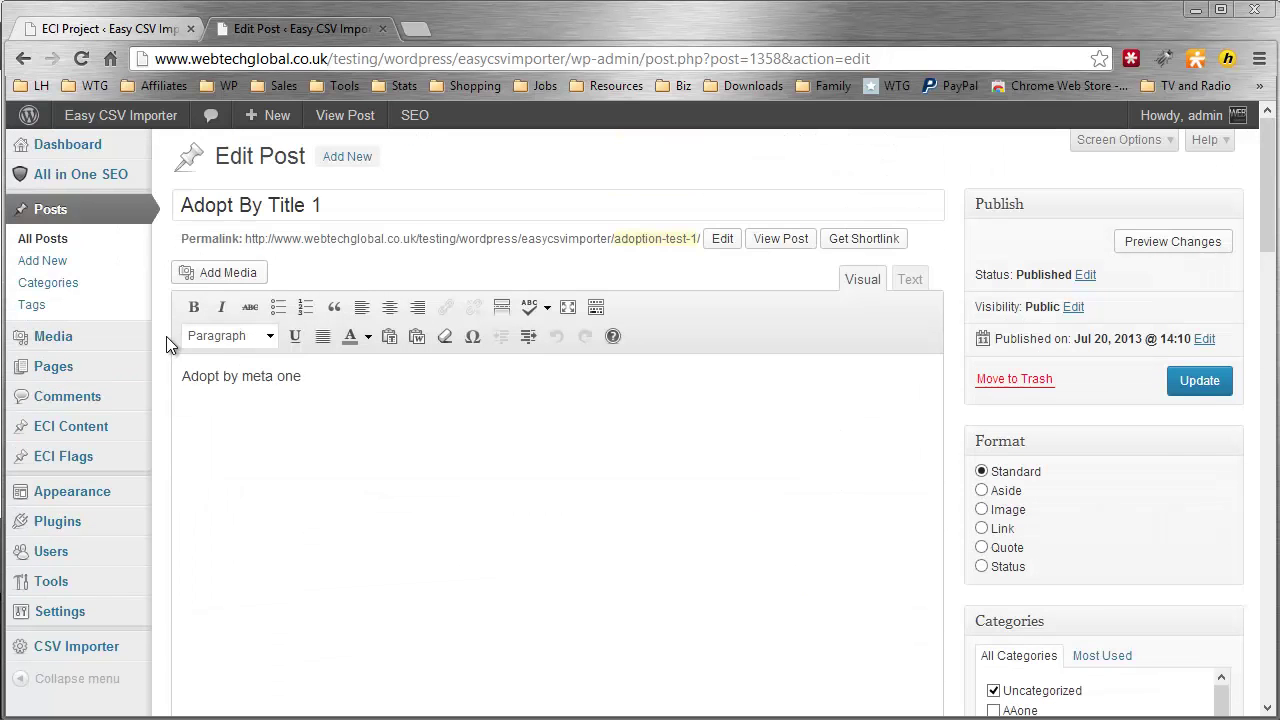
# - Return to the post list, open "Adoption By Title 2" for editing and examine its custom fields and content
pyautogui.click(22, 240)
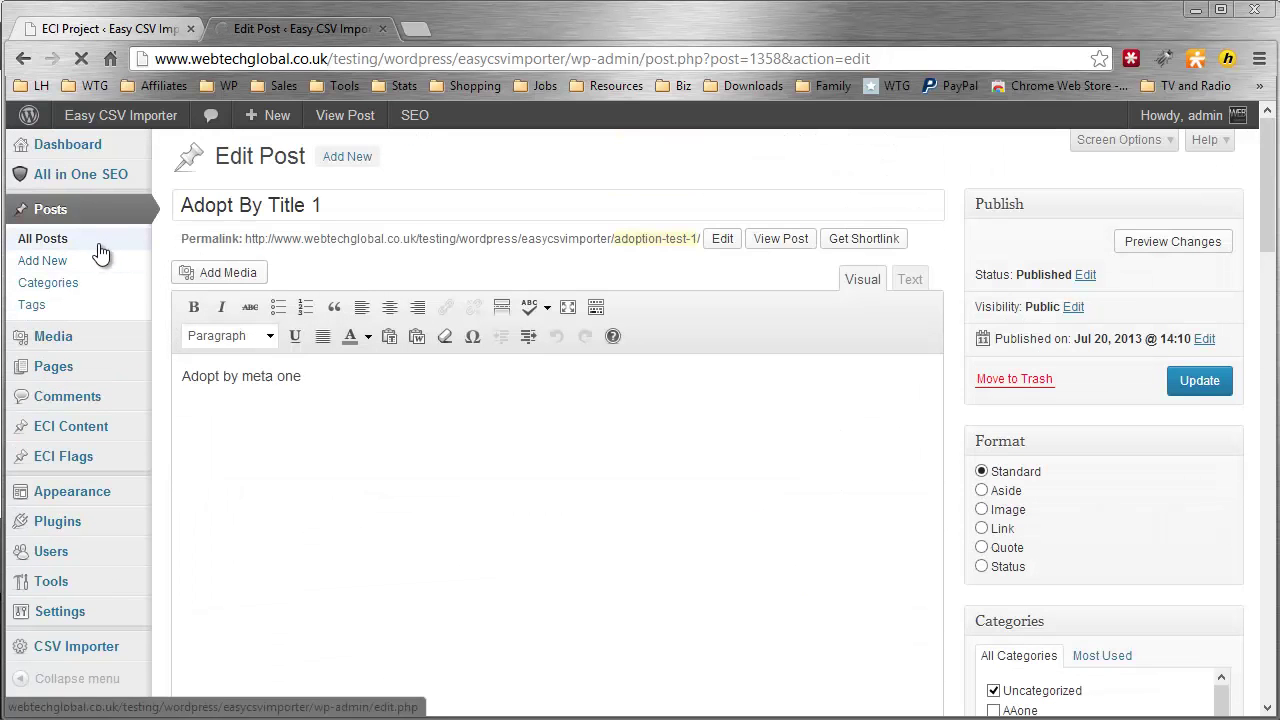
pyautogui.click(215, 381)
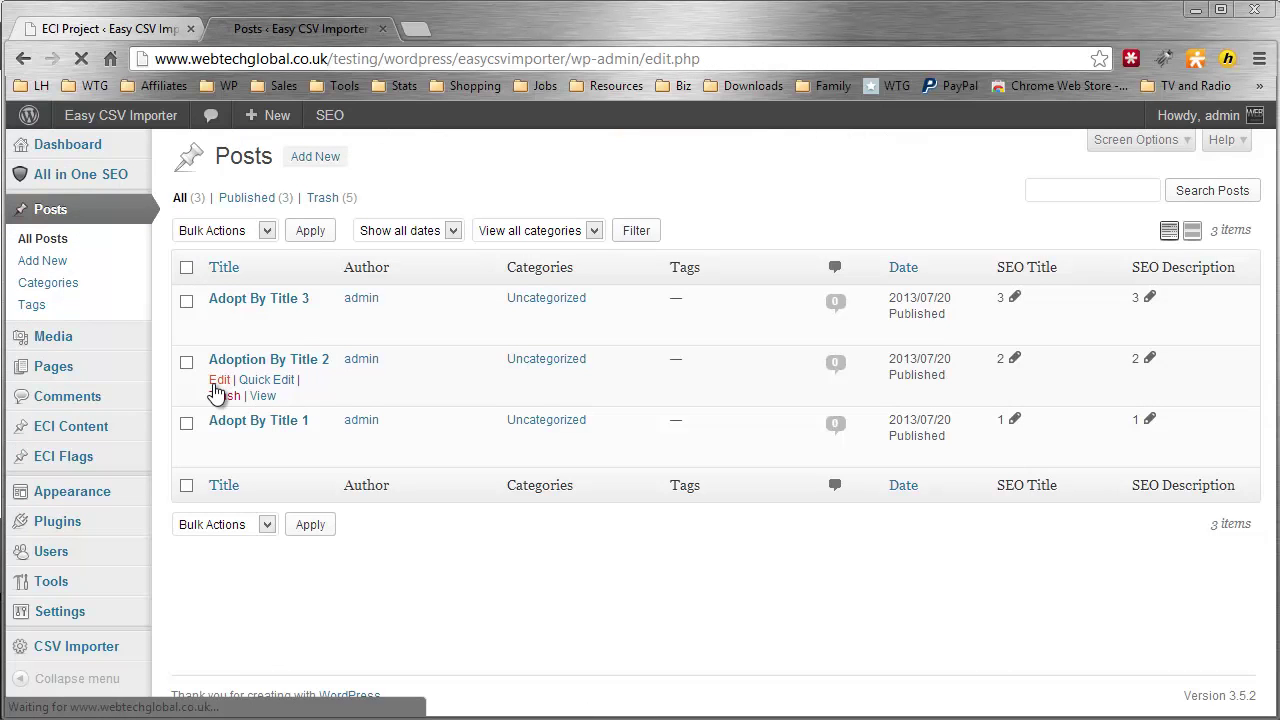
pyautogui.scroll(-9, 149, 405)
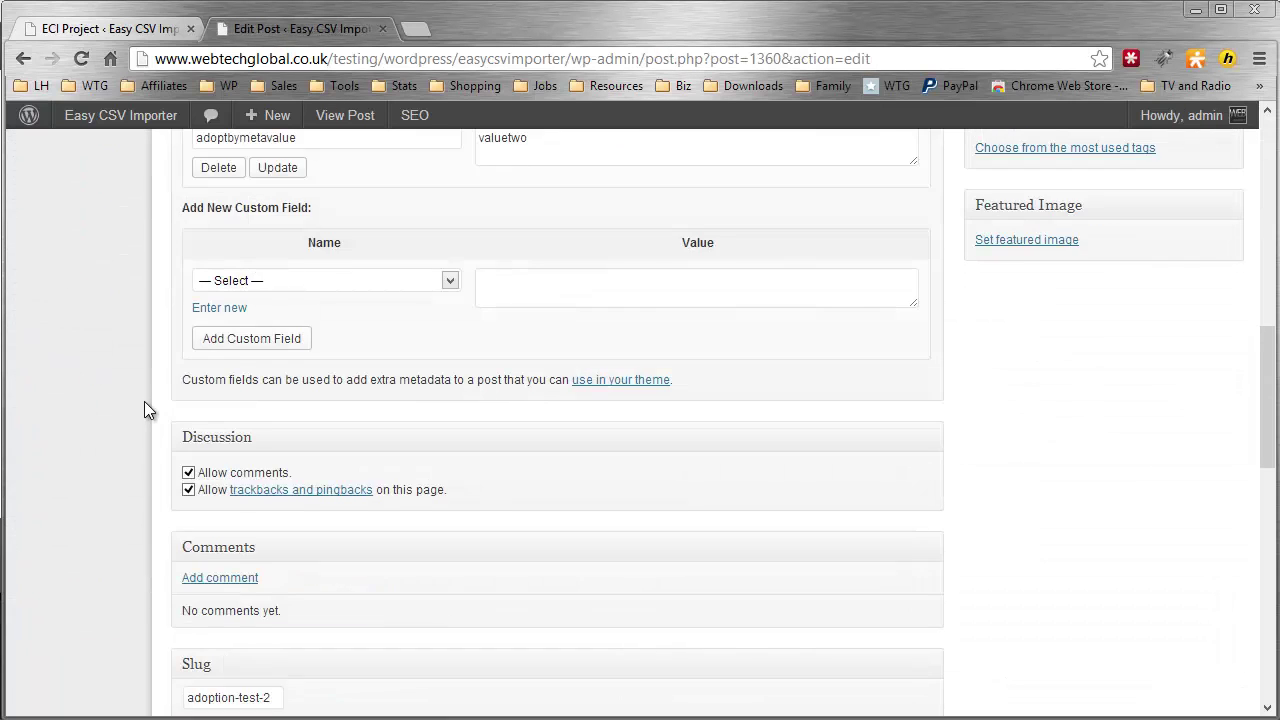
pyautogui.scroll(3, 144, 410)
pyautogui.scroll(6, 144, 409)
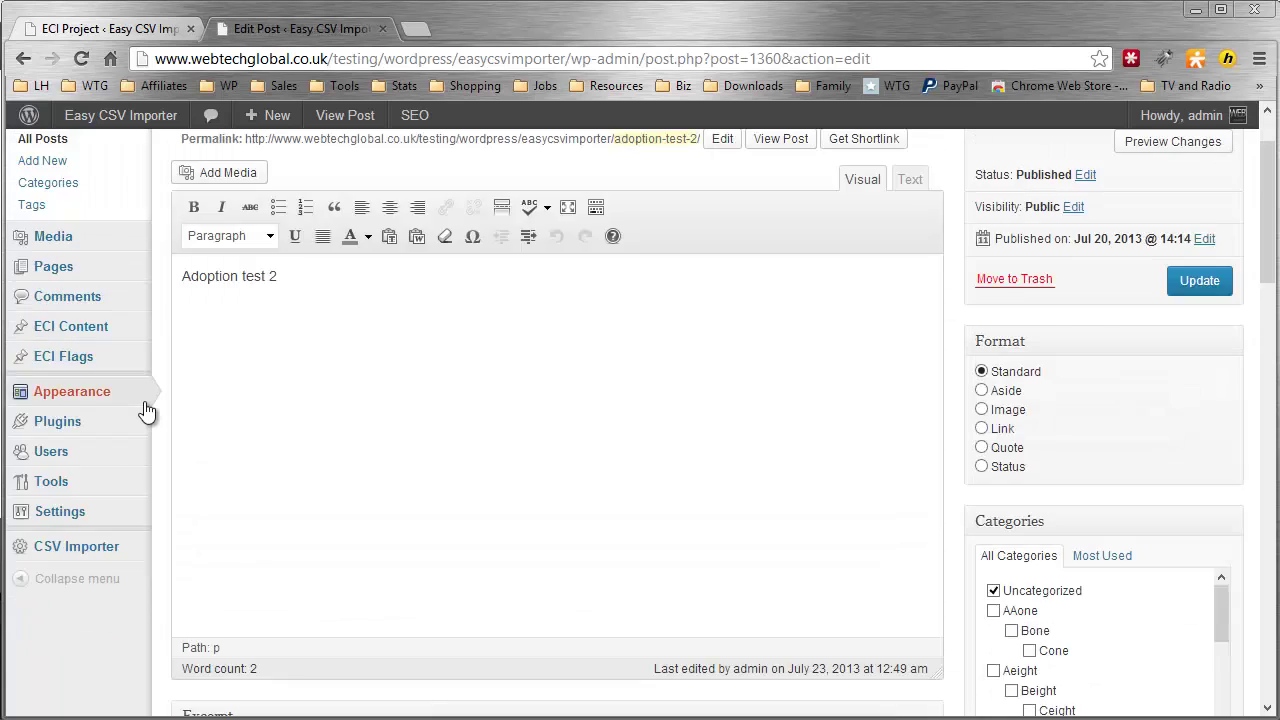
# - Open "Adopt By Title 3" for editing, examine its custom fields, and return to the list of all posts
pyautogui.click(112, 242)
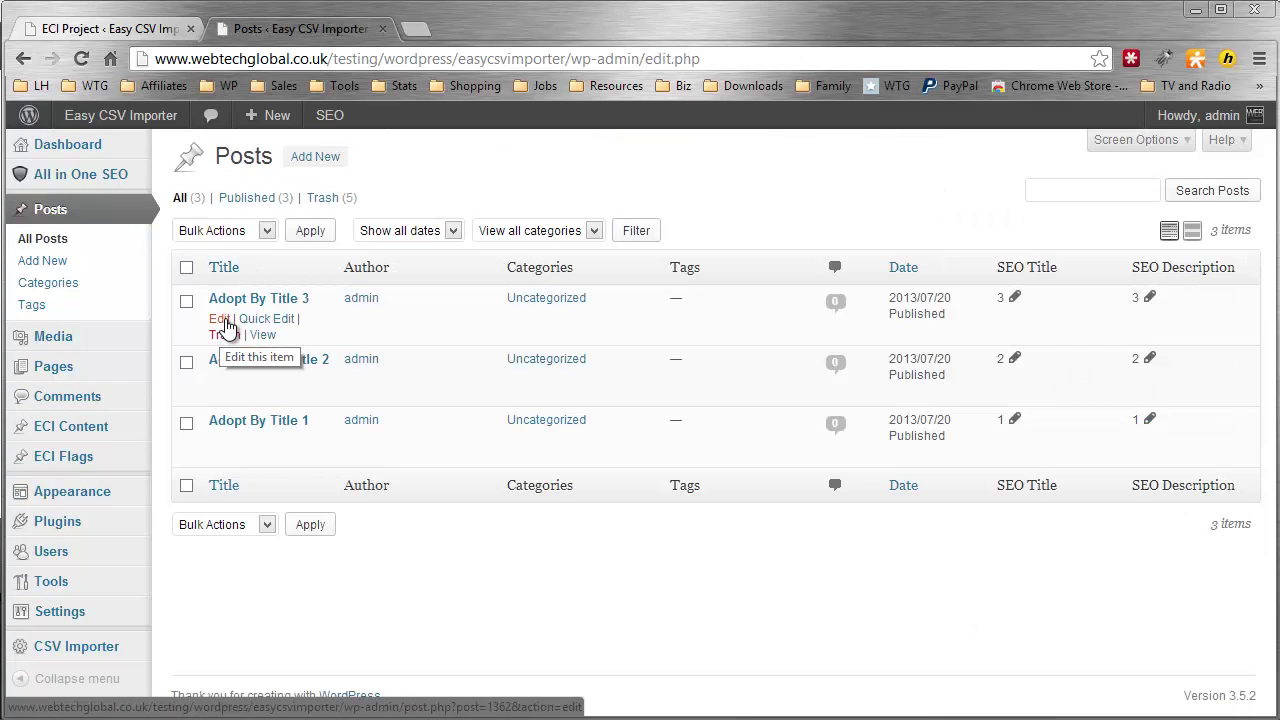
pyautogui.click(219, 319)
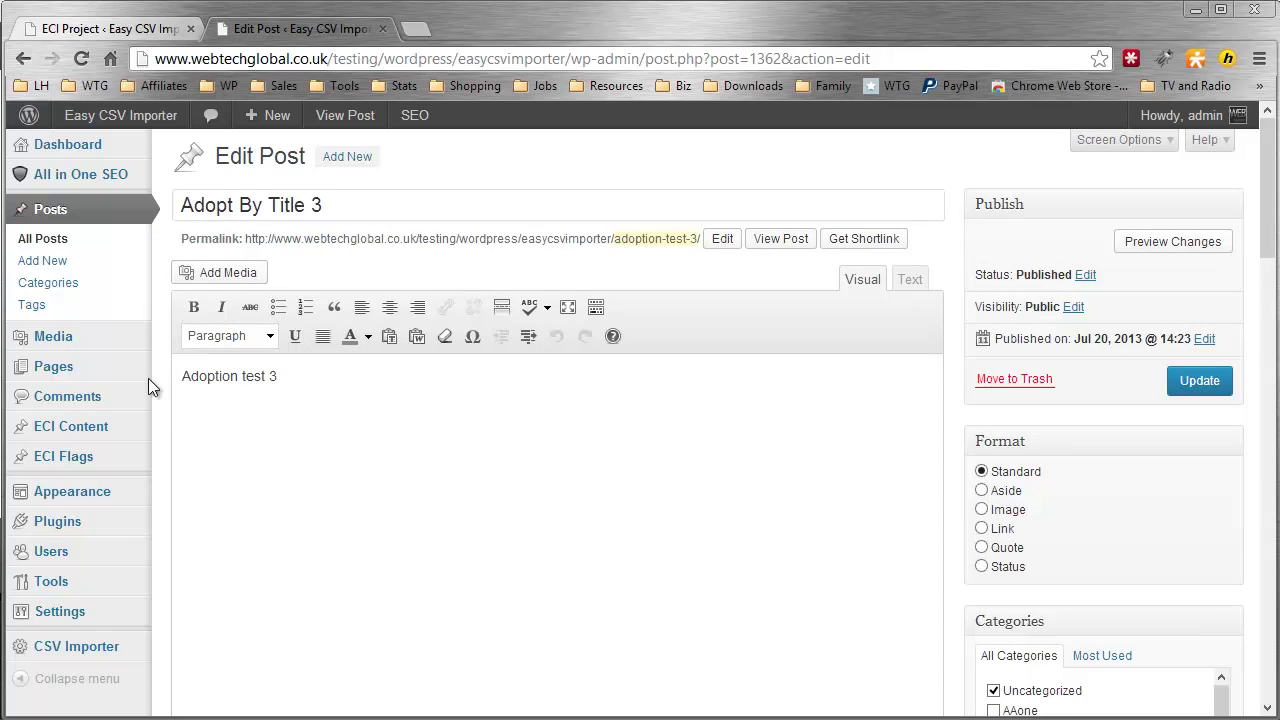
pyautogui.scroll(-10, 140, 400)
pyautogui.scroll(5, 140, 406)
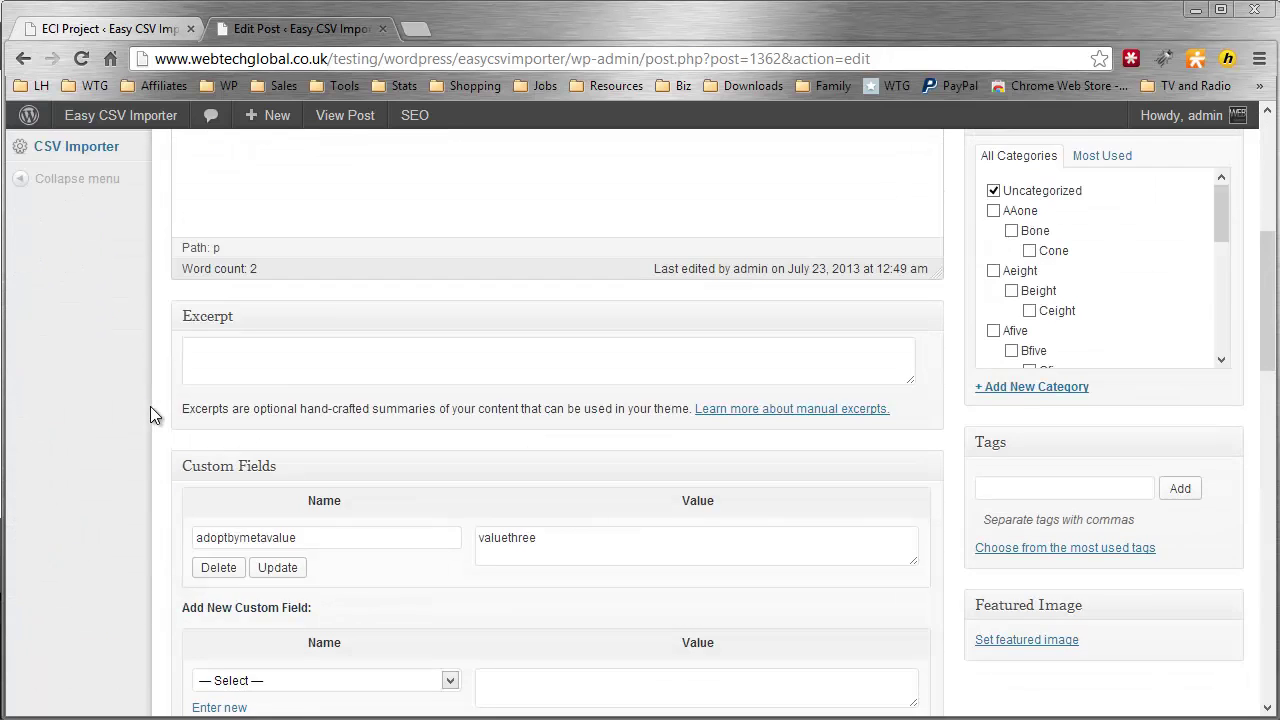
pyautogui.scroll(5, 150, 406)
pyautogui.click(98, 246)
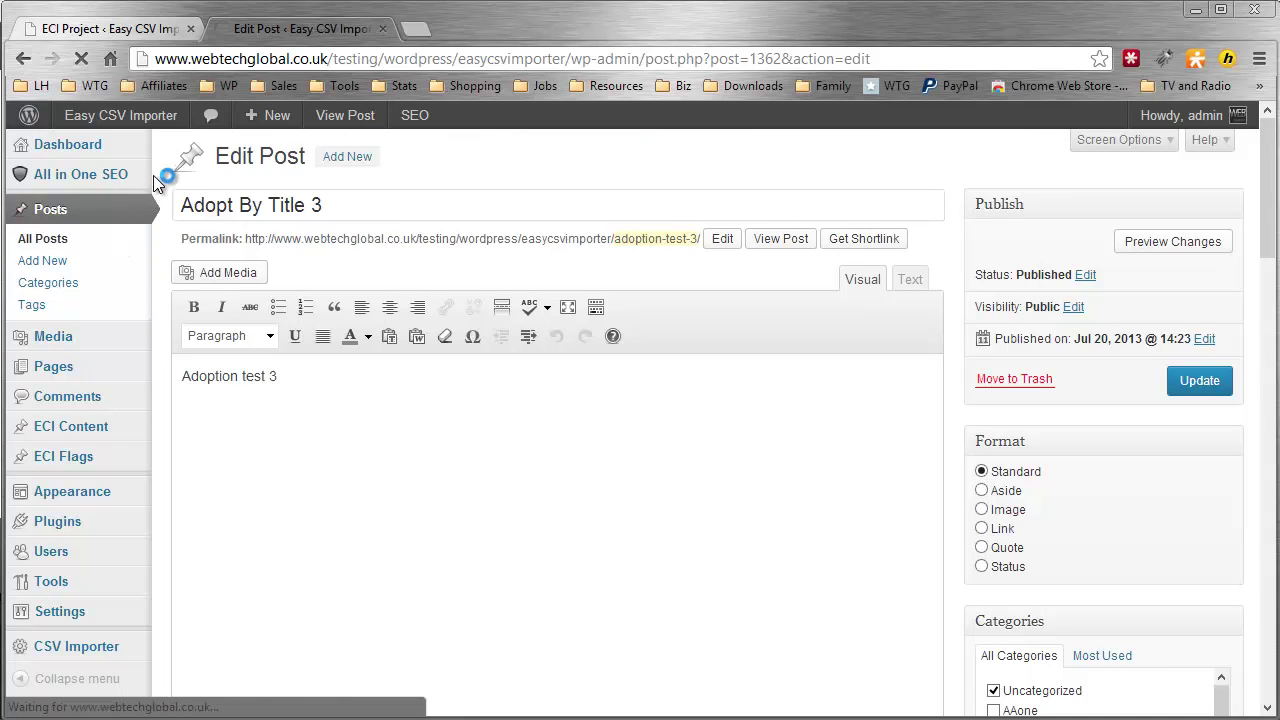
# - Open the Import Data page of the wtgadoptbytitle project and examine the titles in the sample CSV file rows
pyautogui.click(109, 28)
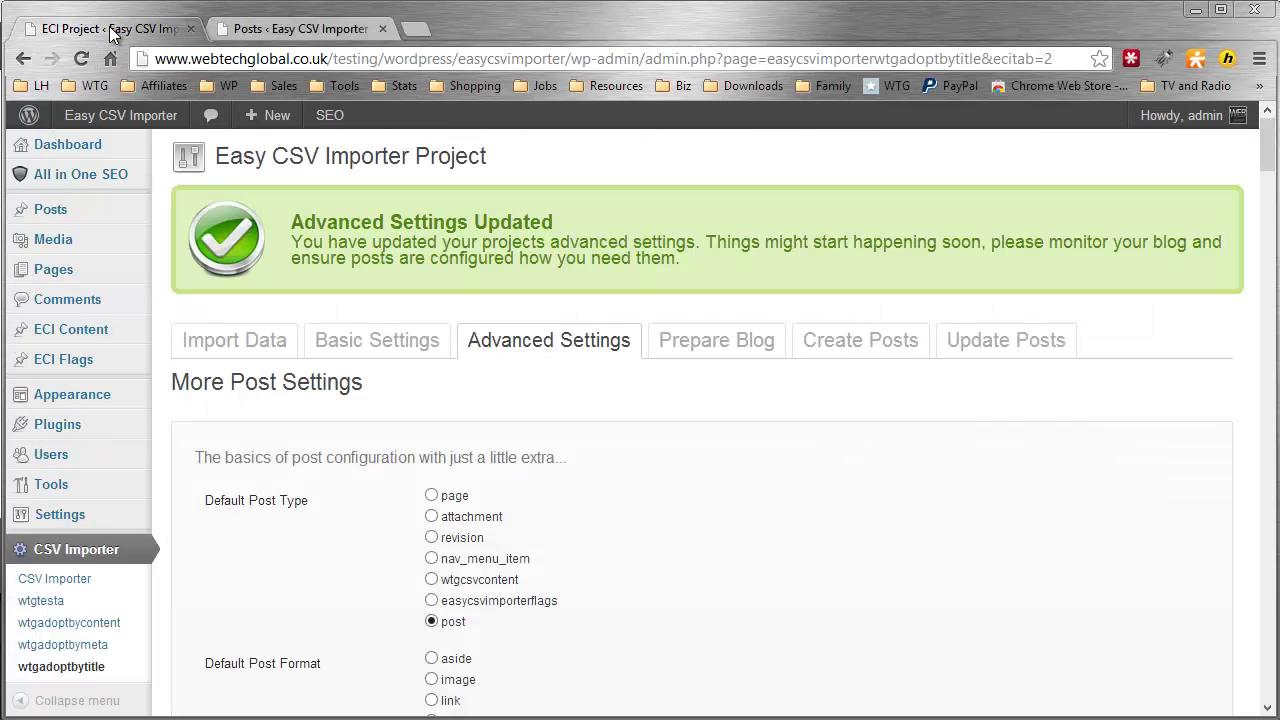
pyautogui.scroll(-2, 137, 322)
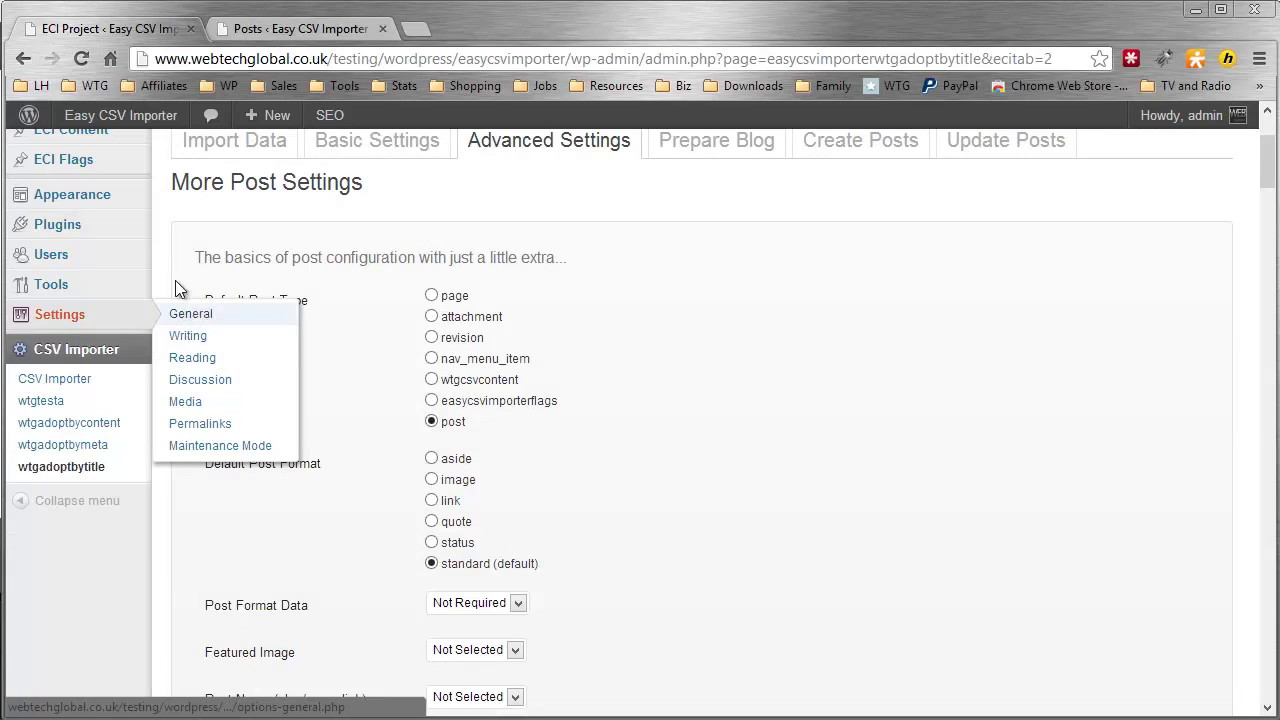
pyautogui.scroll(1, 197, 163)
pyautogui.click(224, 251)
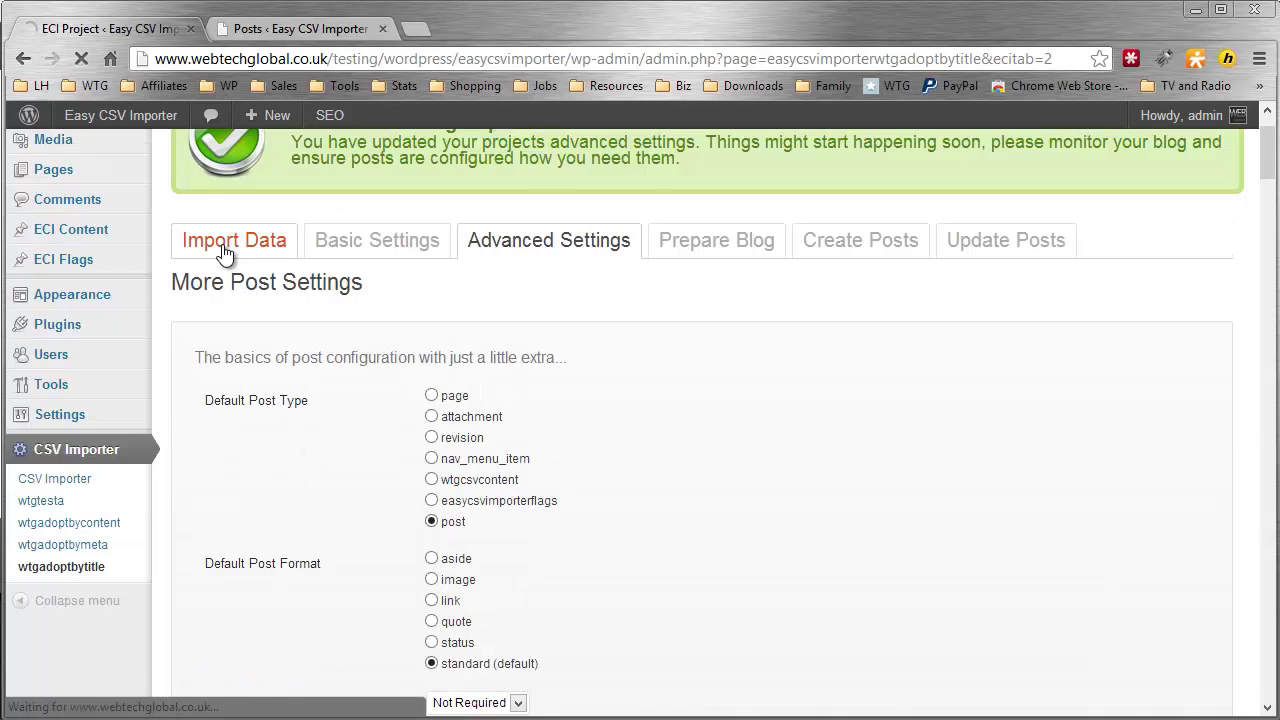
pyautogui.scroll(-9, 209, 349)
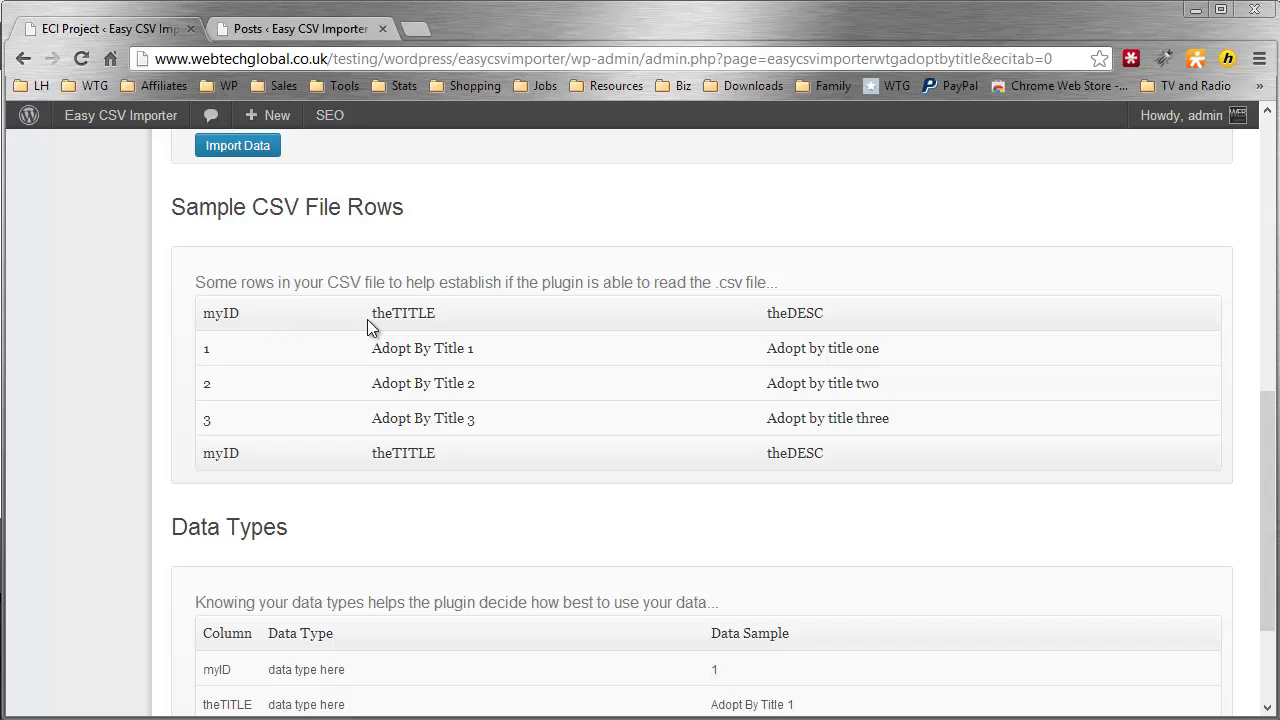
pyautogui.moveTo(352, 289); pyautogui.dragTo(504, 480)
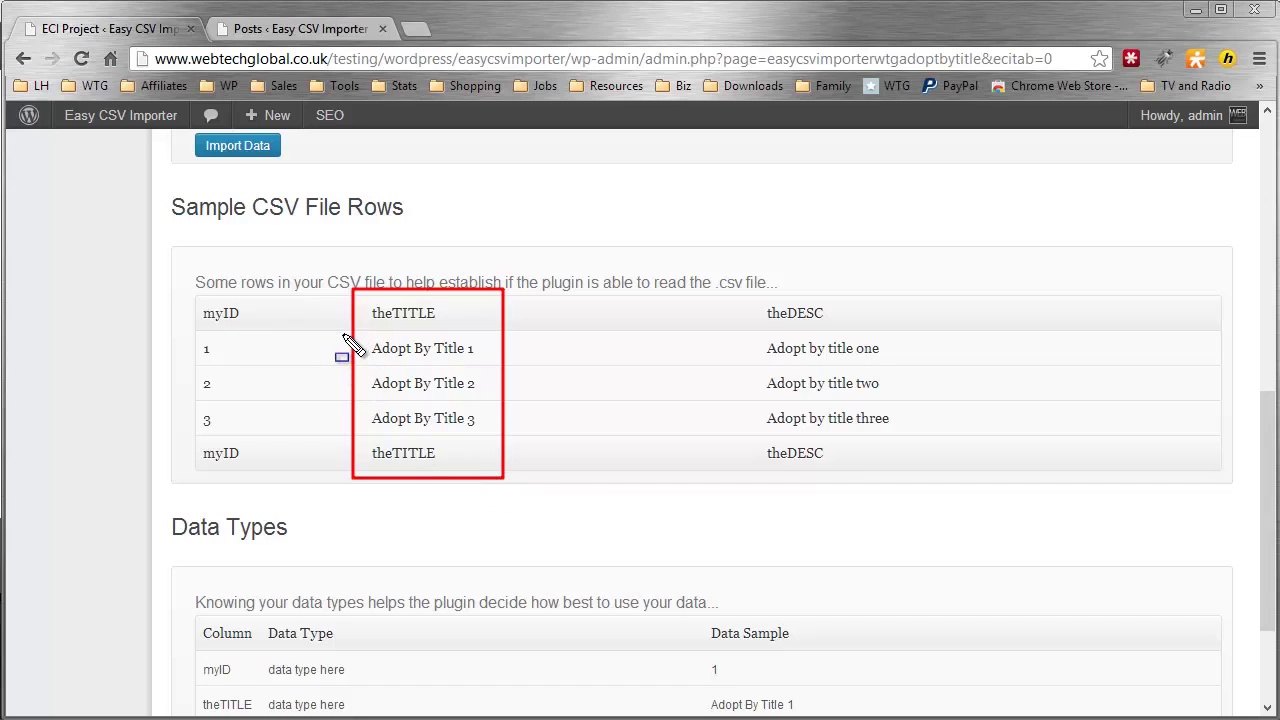
pyautogui.moveTo(862, 354)
pyautogui.mouseDown()
pyautogui.moveTo(1094, 371)
pyautogui.moveTo(1200, 357)
pyautogui.moveTo(1232, 371)
pyautogui.mouseUp()
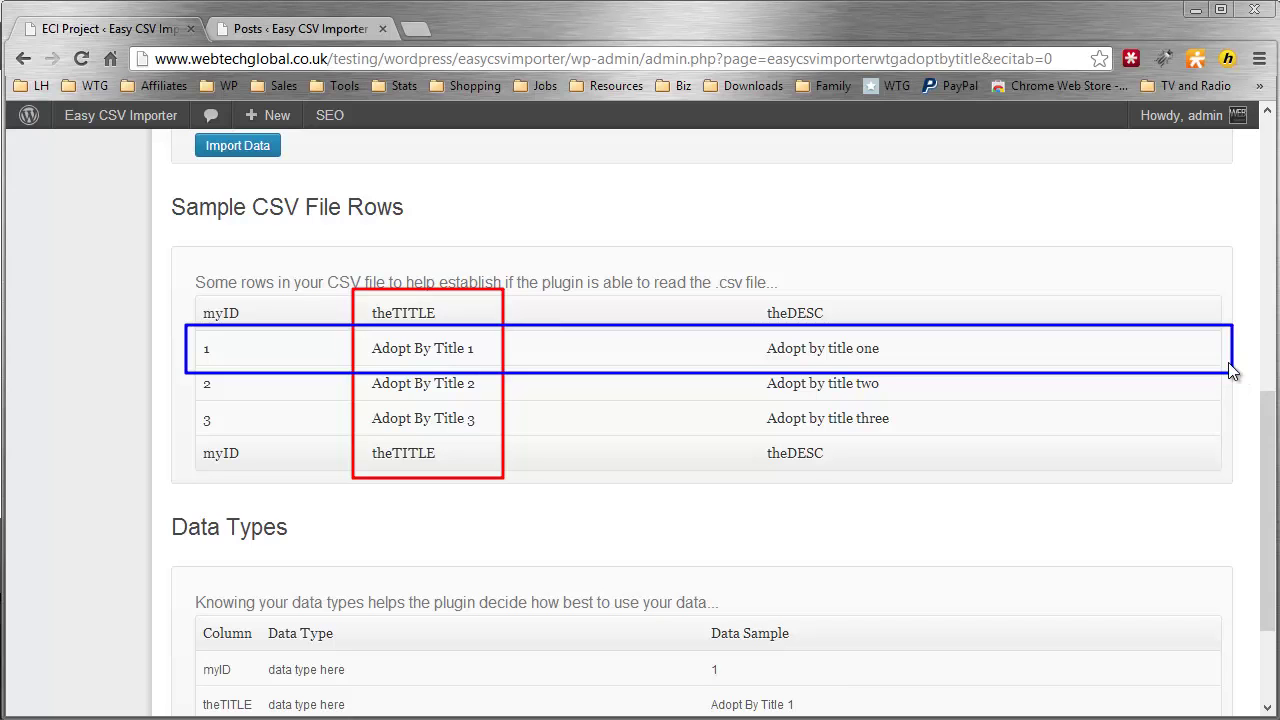
# - Run post creation for 1 post in the wtgadoptbytitle project
pyautogui.scroll(10, 820, 388)
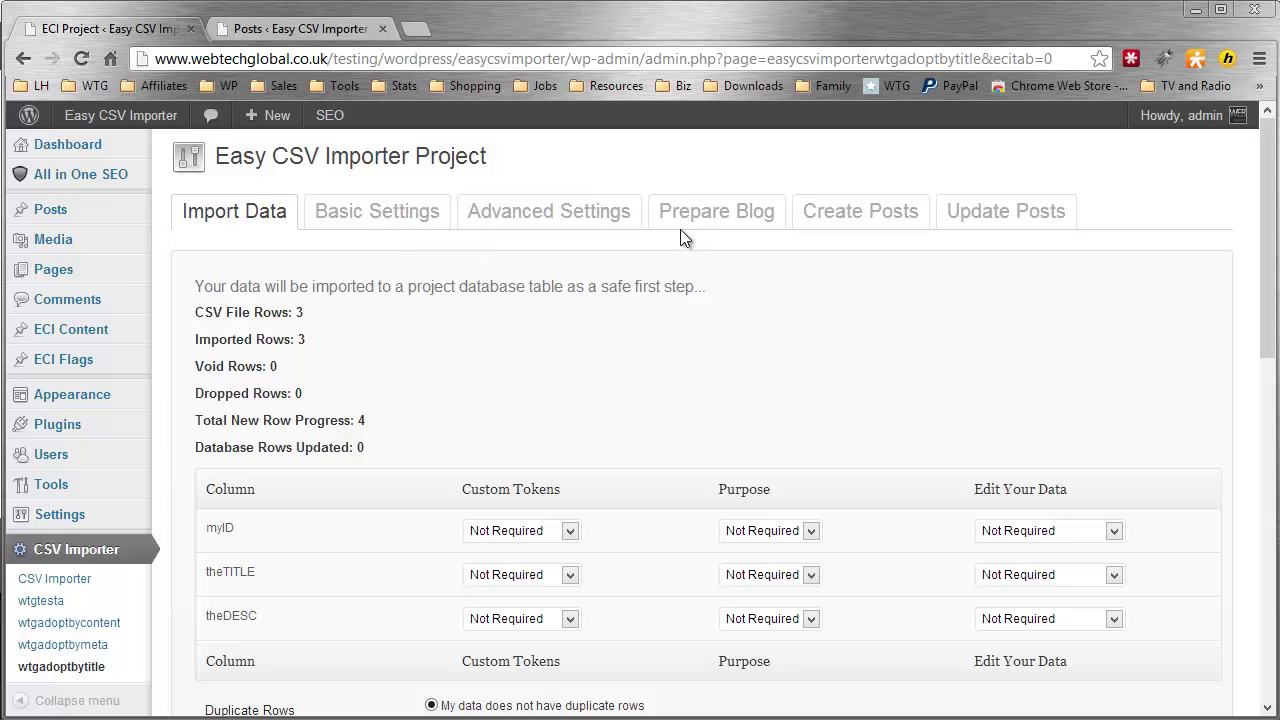
pyautogui.click(840, 208)
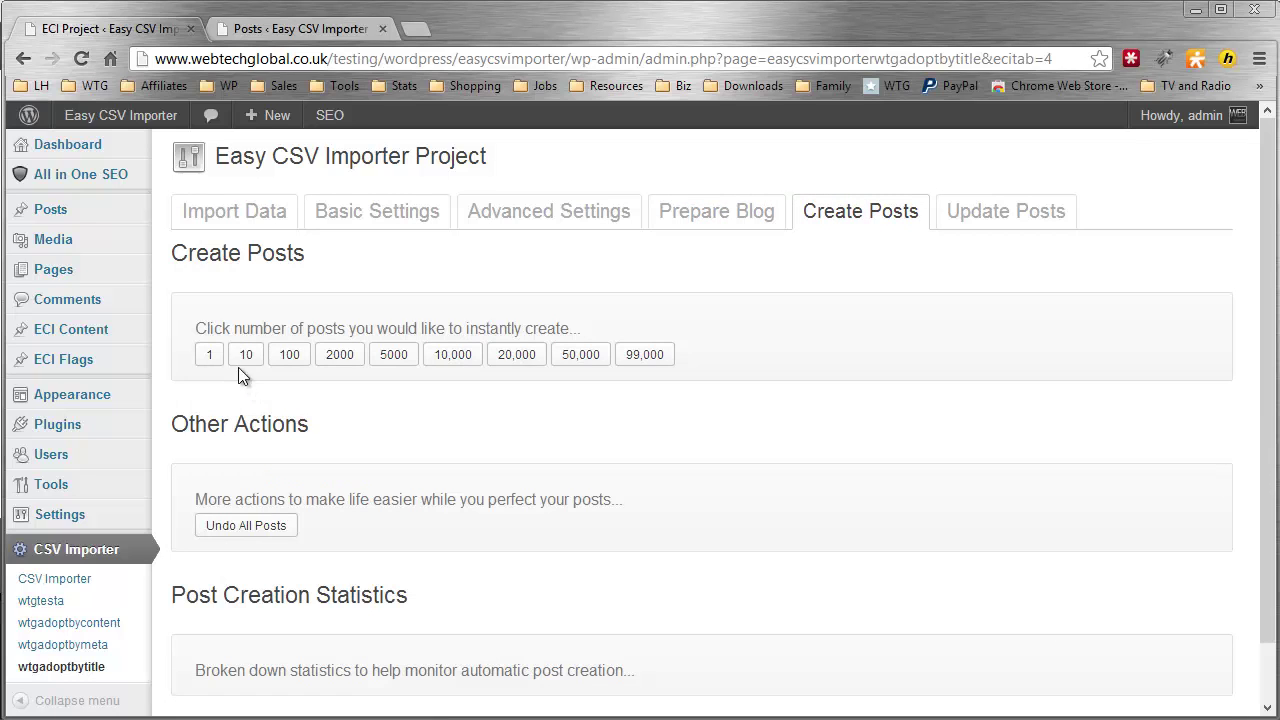
pyautogui.click(210, 355)
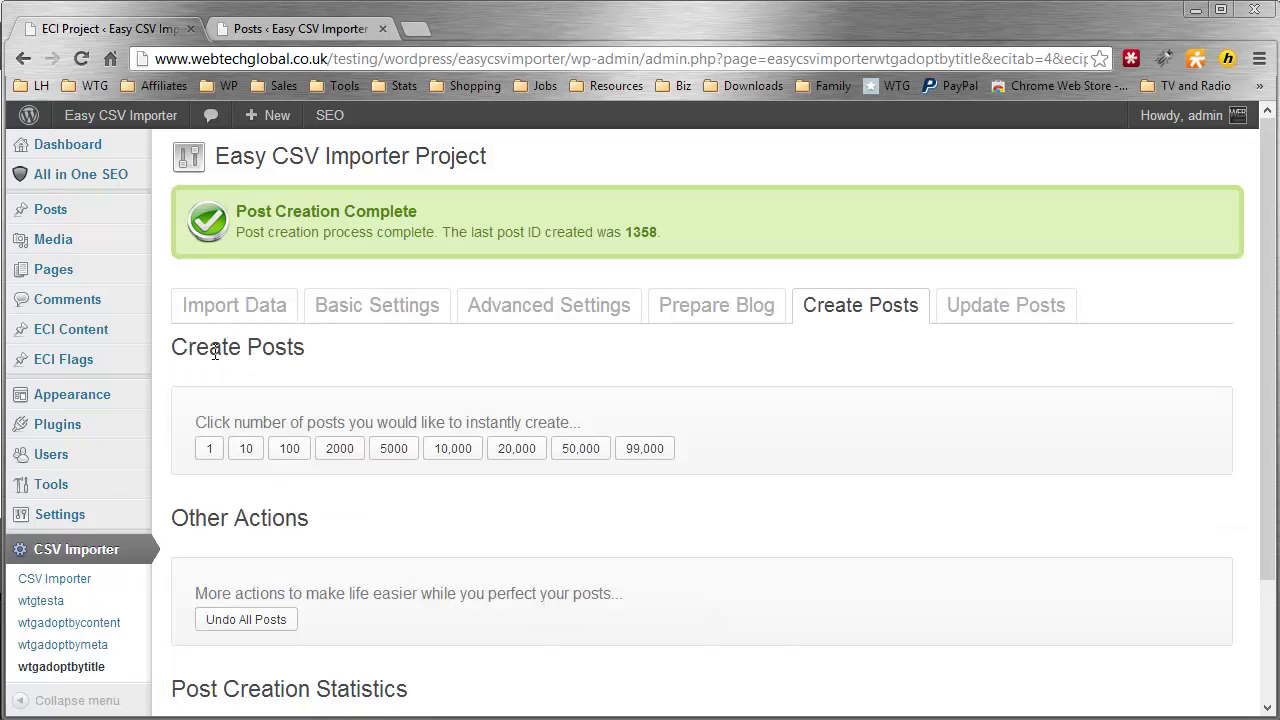
# - Reopen "Adopt By Title 1" for editing and check its custom fields for the plugin's adoption data
pyautogui.click(286, 30)
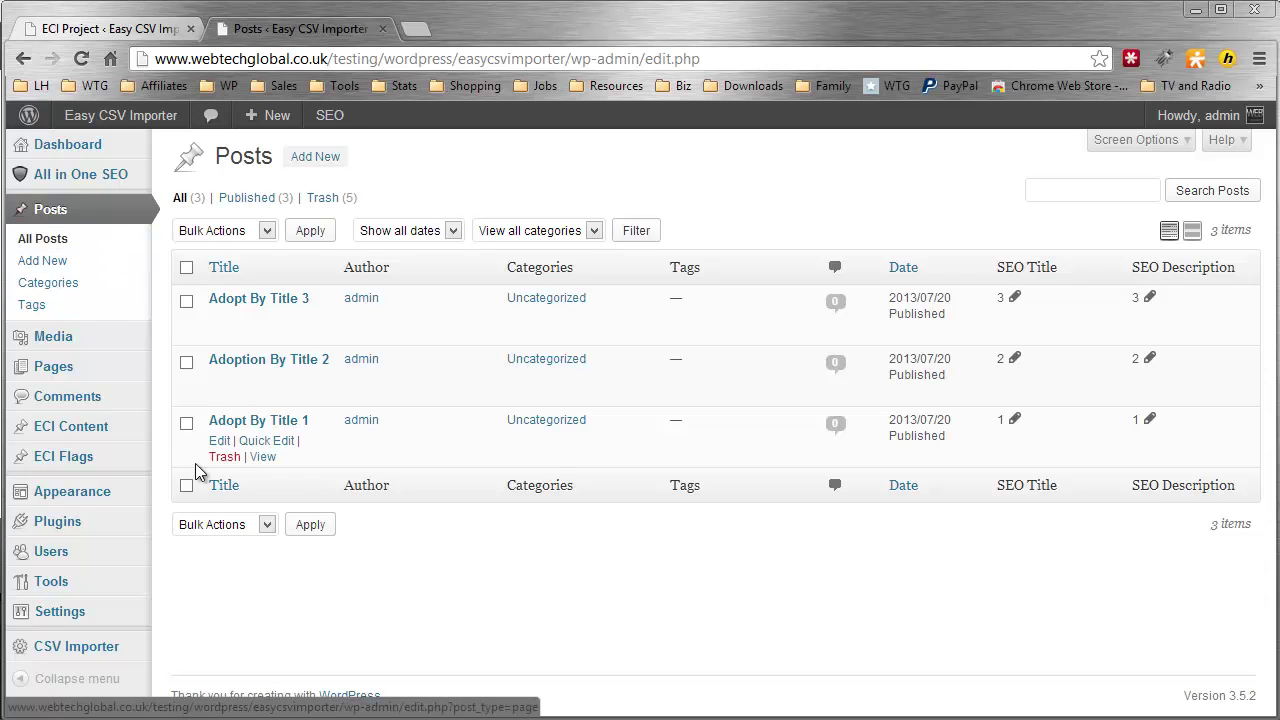
pyautogui.click(216, 441)
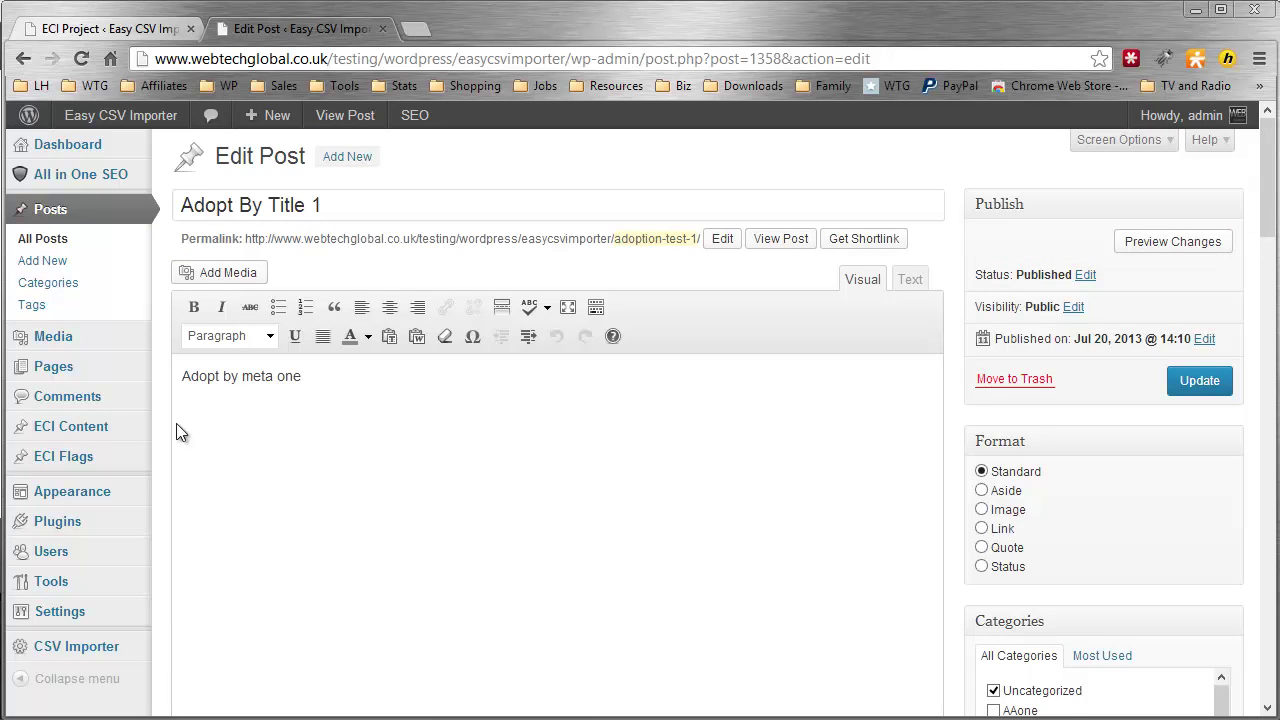
pyautogui.scroll(-9, 157, 418)
pyautogui.scroll(-1, 156, 427)
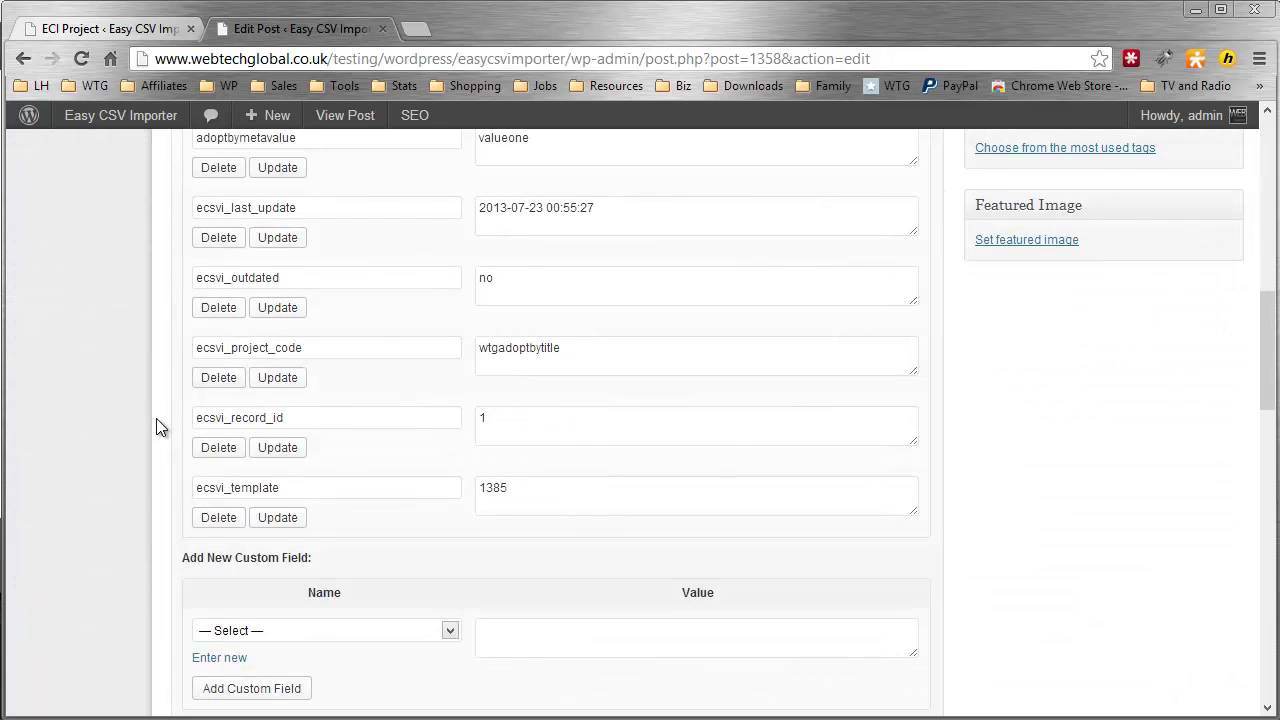
pyautogui.scroll(1, 156, 418)
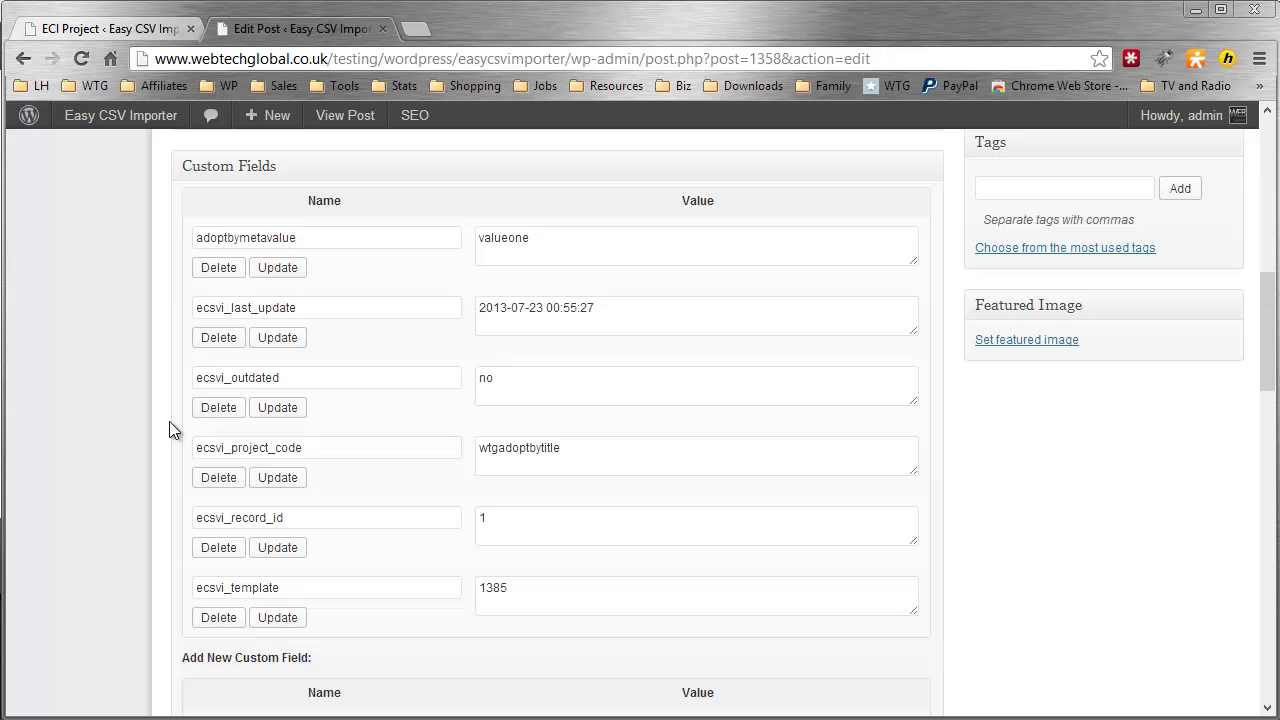
pyautogui.scroll(10, 169, 421)
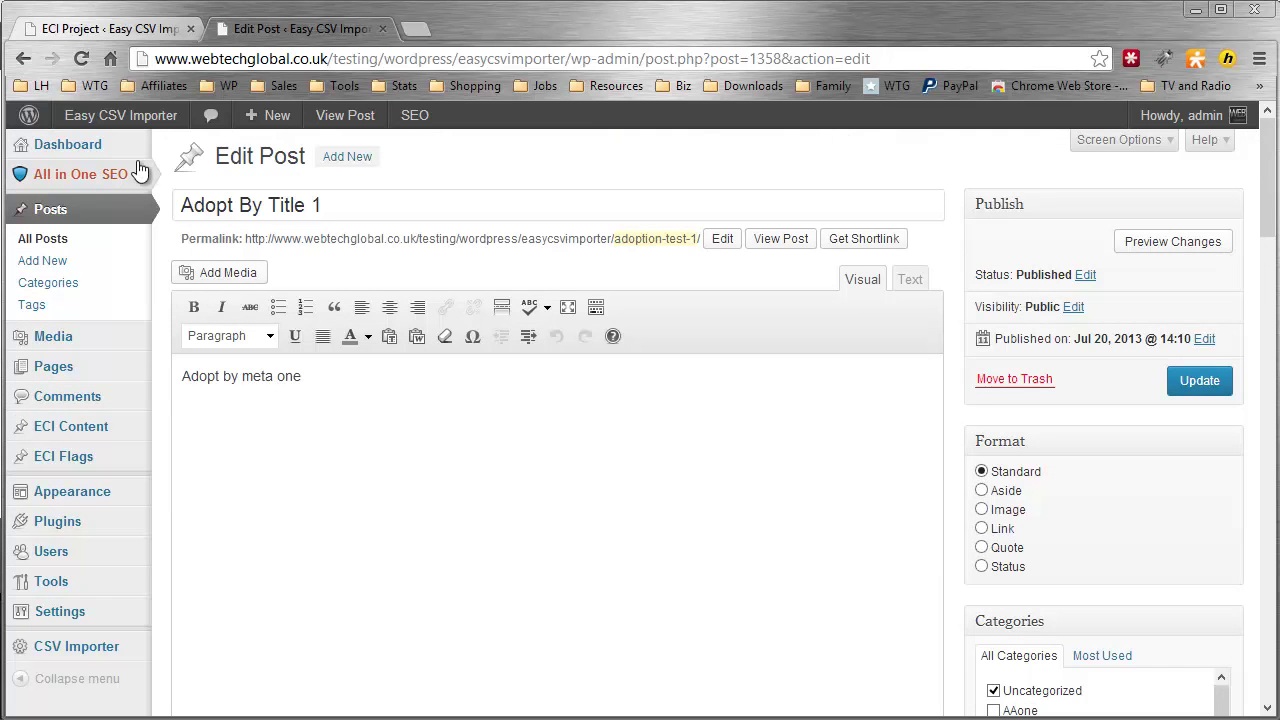
# - Run post creation for 1 more post in the CSV project and reload the list of all posts
pyautogui.click(133, 30)
pyautogui.click(211, 449)
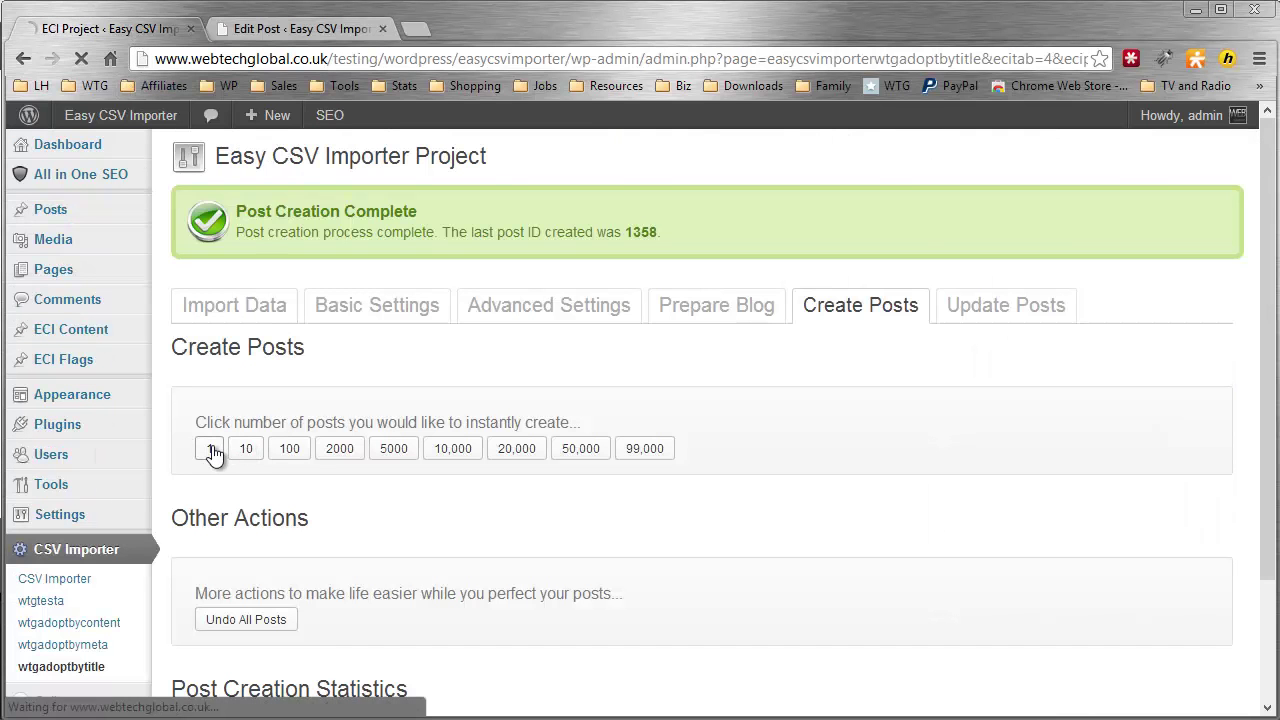
pyautogui.click(268, 32)
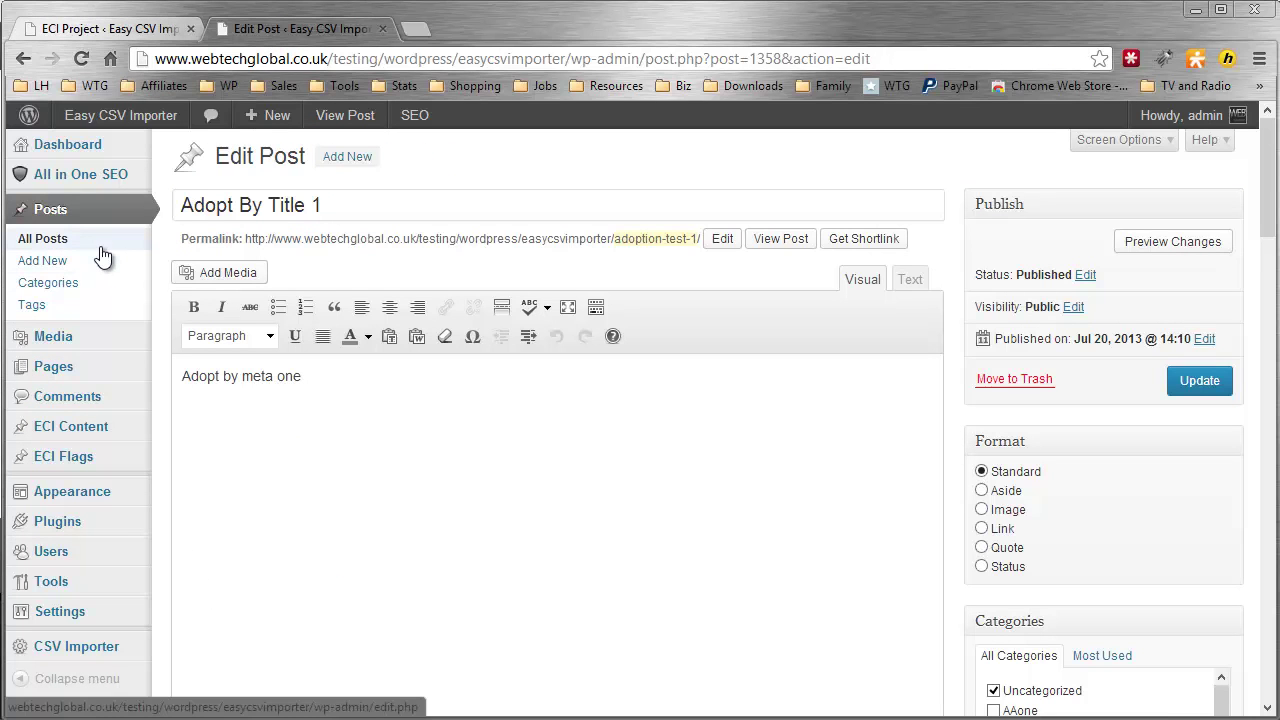
pyautogui.click(43, 239)
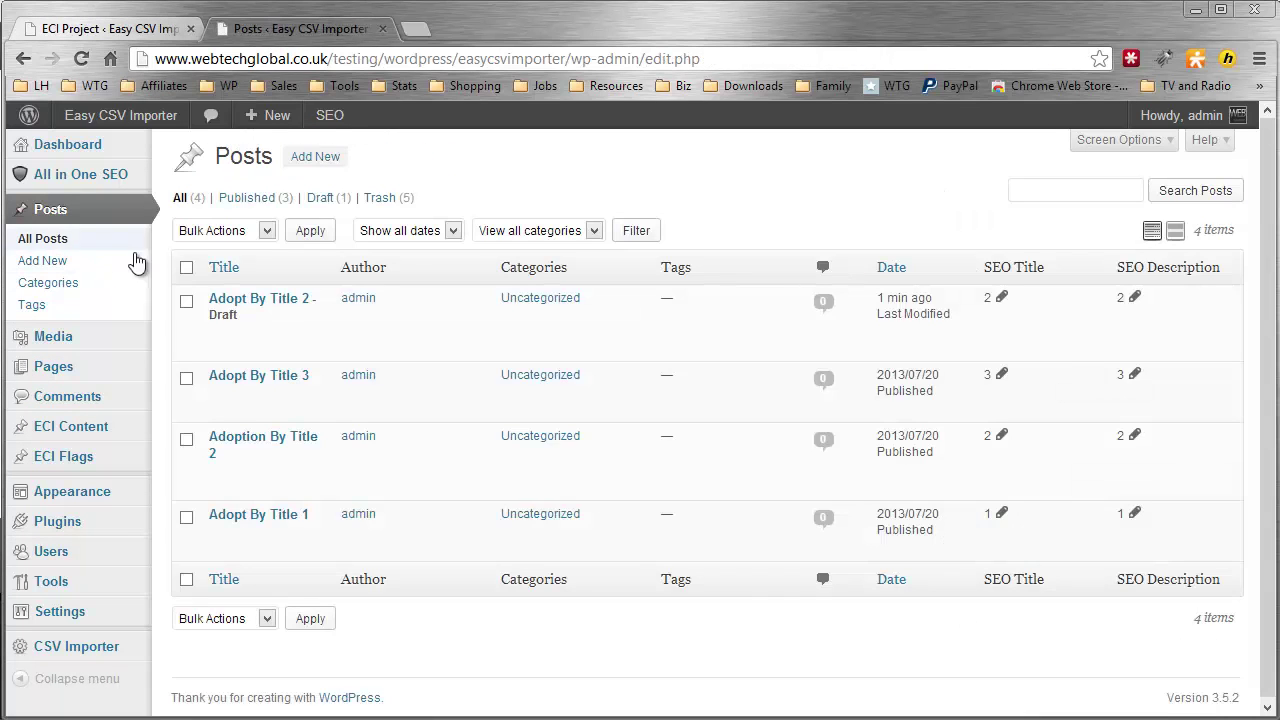
# - Compare the titles of the draft "Adopt By Title 2" and the published "Adoption By Title 2" in the posts list
pyautogui.moveTo(228, 414)
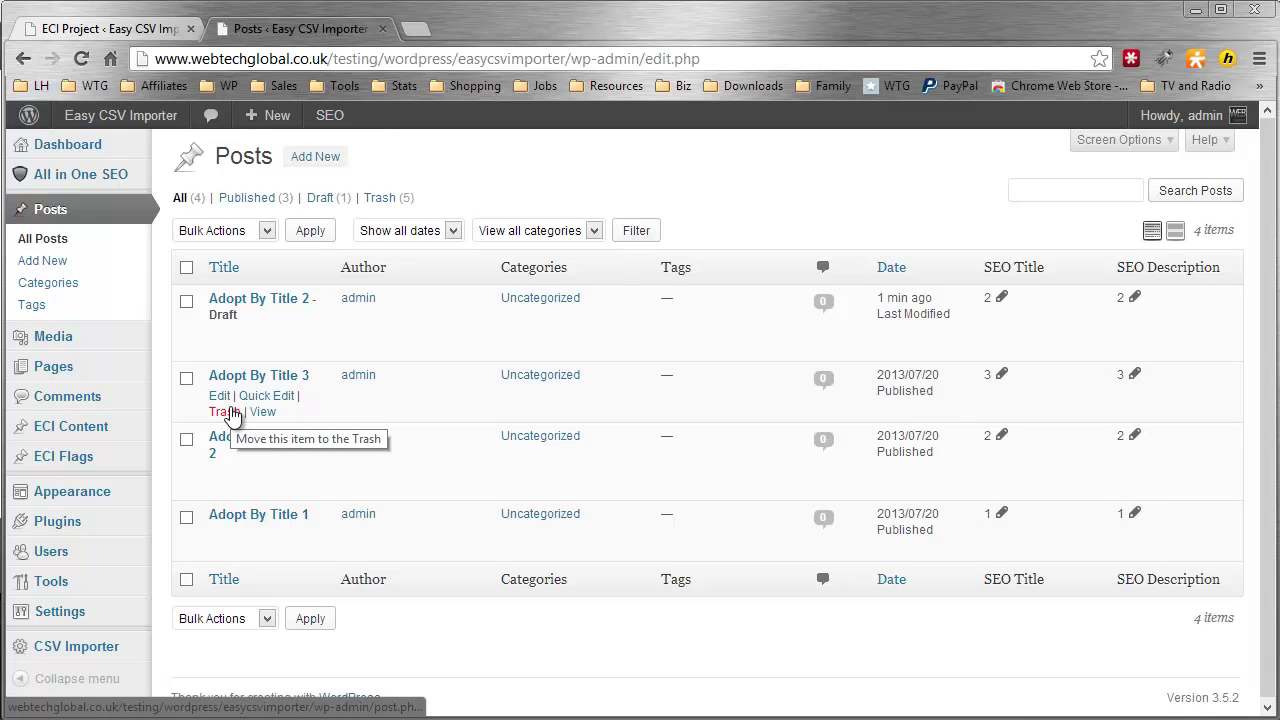
pyautogui.moveTo(277, 329)
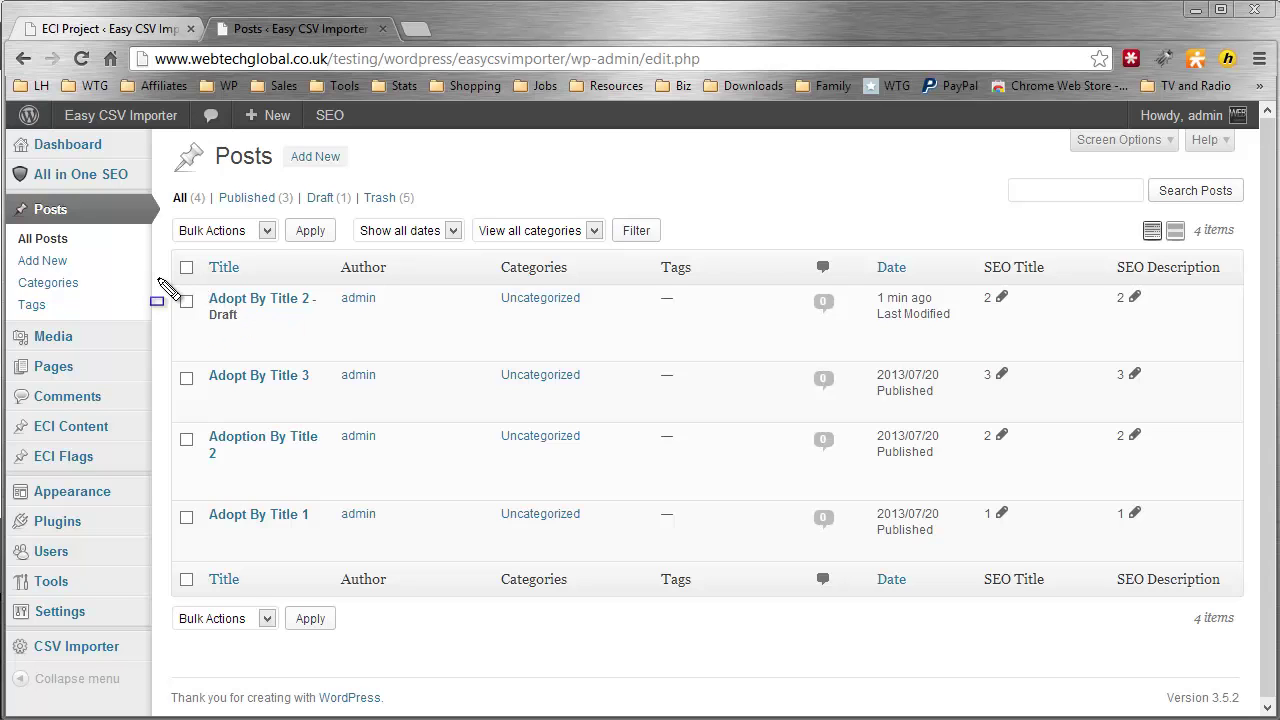
pyautogui.moveTo(164, 282)
pyautogui.mouseDown()
pyautogui.moveTo(391, 386)
pyautogui.moveTo(605, 370)
pyautogui.mouseUp()
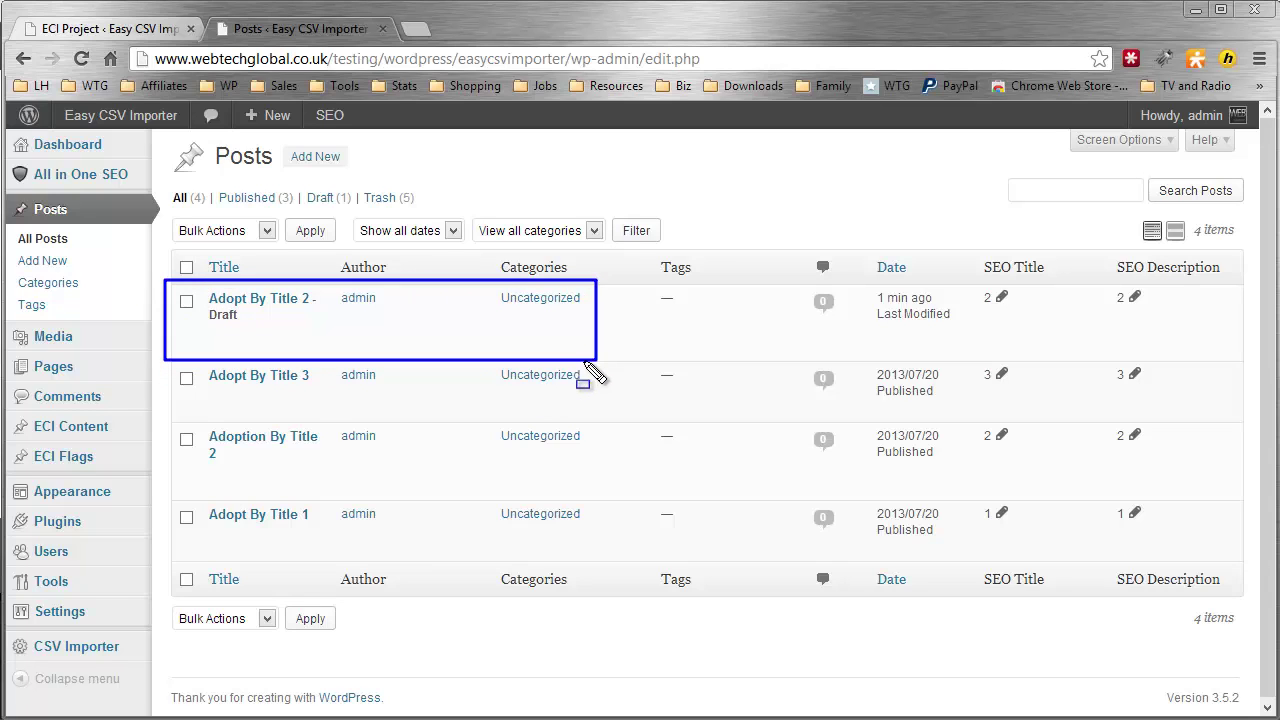
pyautogui.press('r')
pyautogui.moveTo(166, 427); pyautogui.dragTo(627, 500)
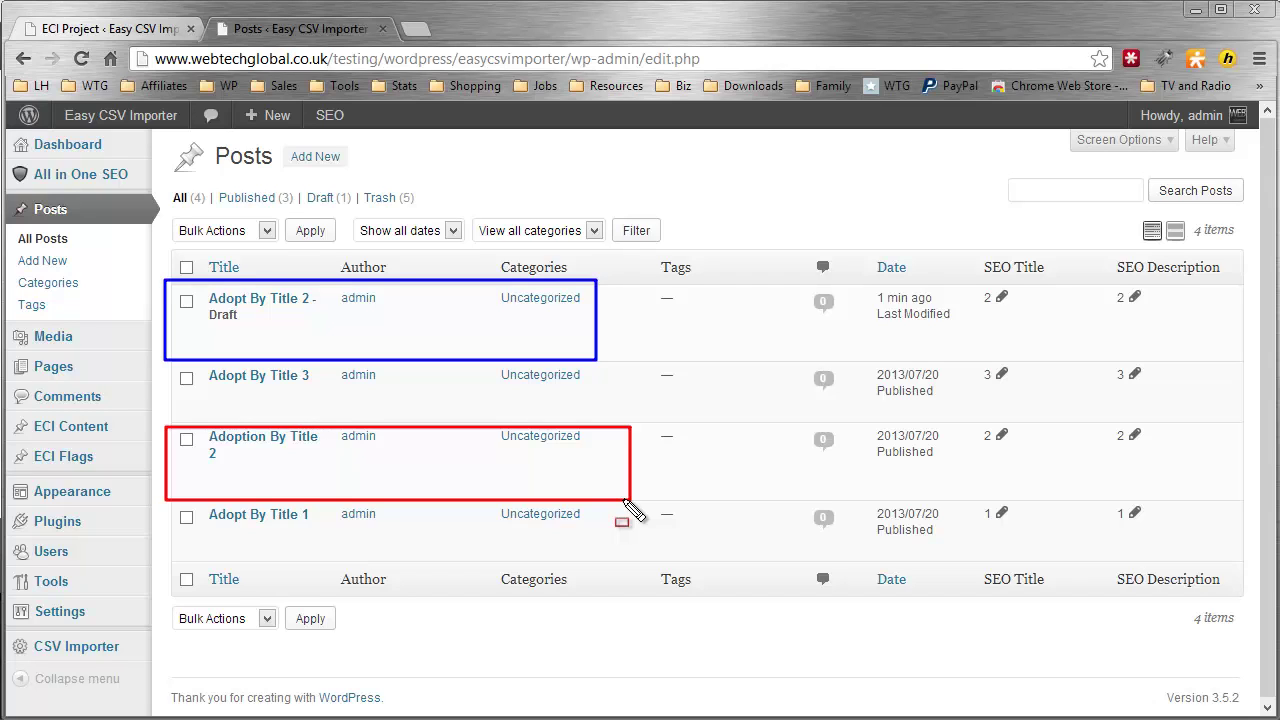
pyautogui.press('Escape')
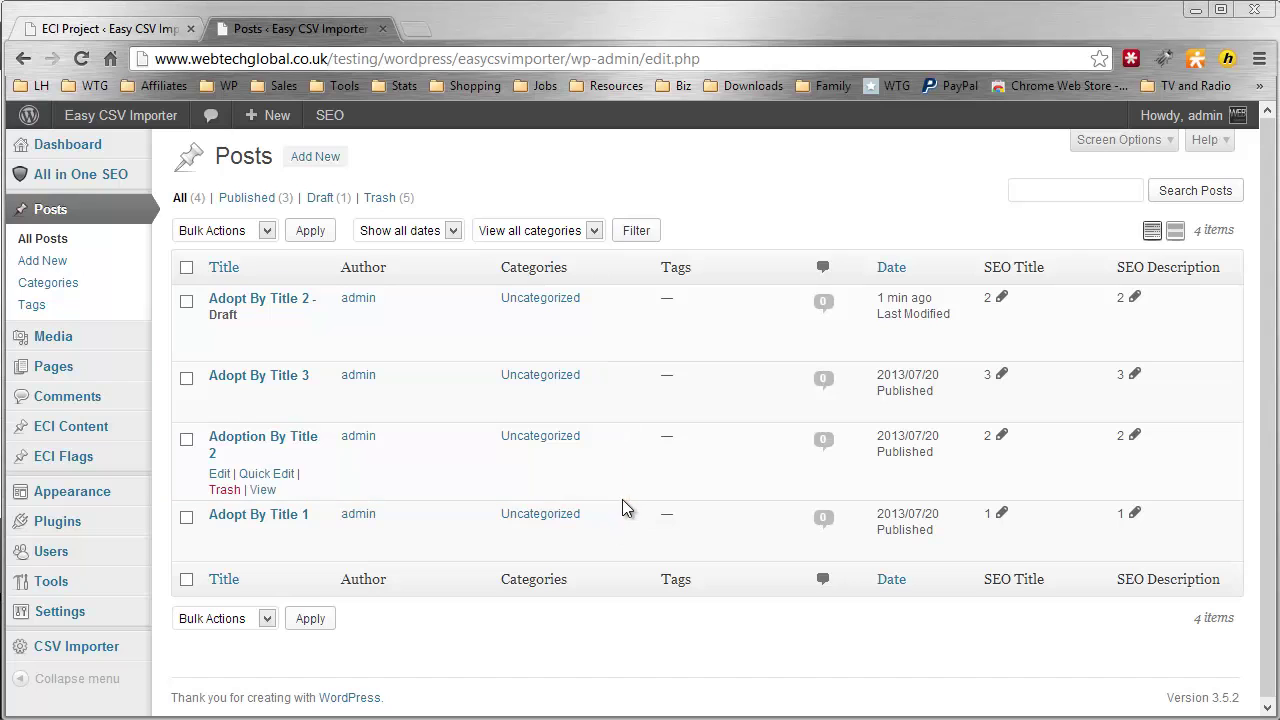
# - Create 1 further post from the wtgadoptbytitle project and refresh the list of all posts
pyautogui.click(109, 29)
pyautogui.click(209, 448)
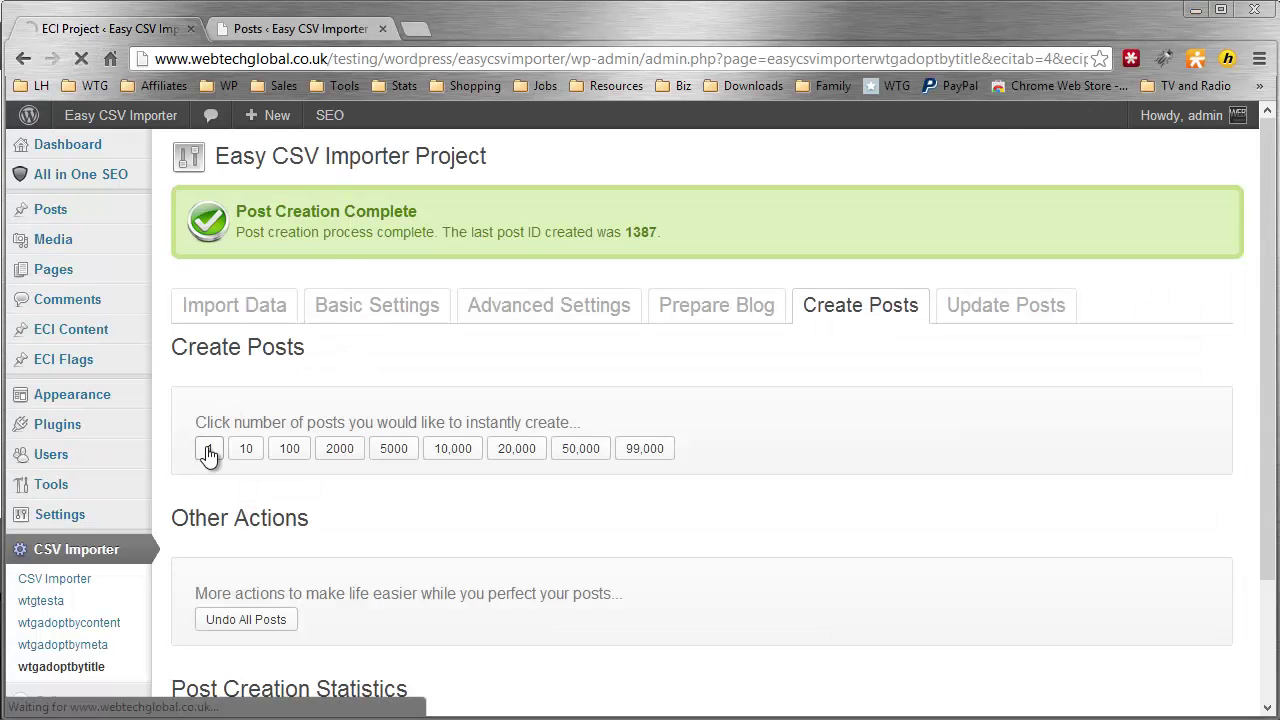
pyautogui.click(259, 29)
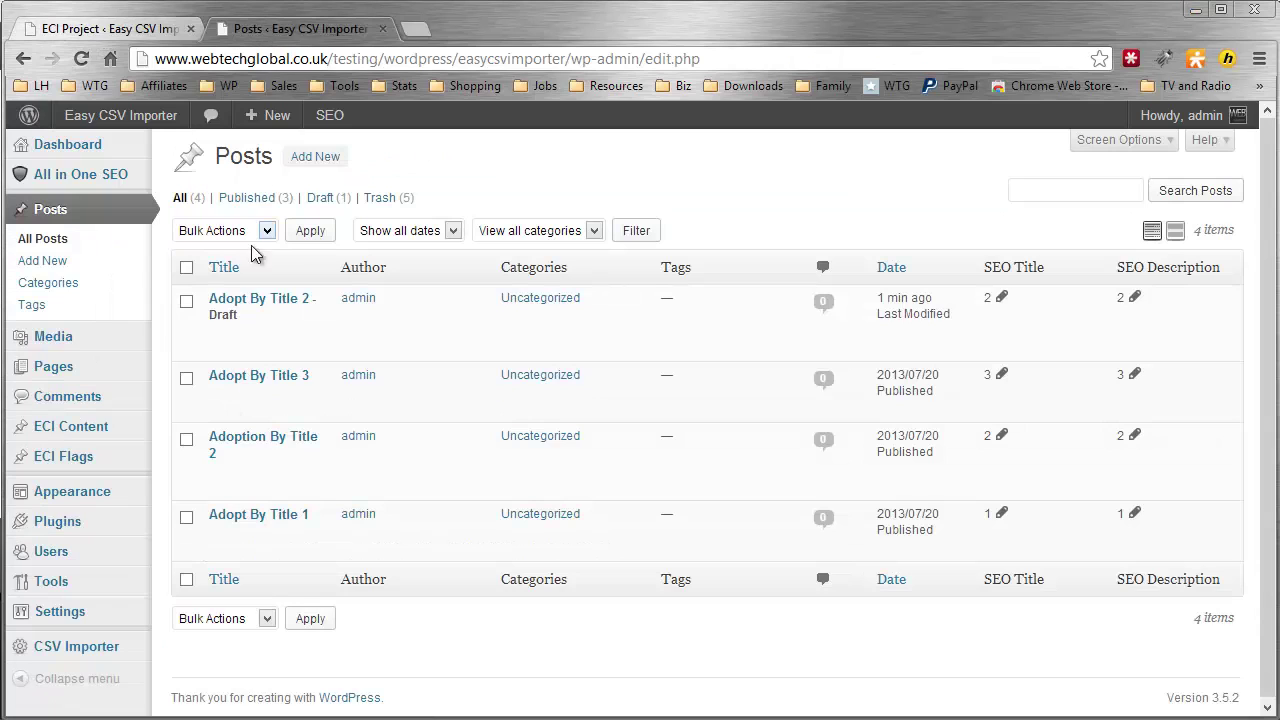
pyautogui.click(93, 242)
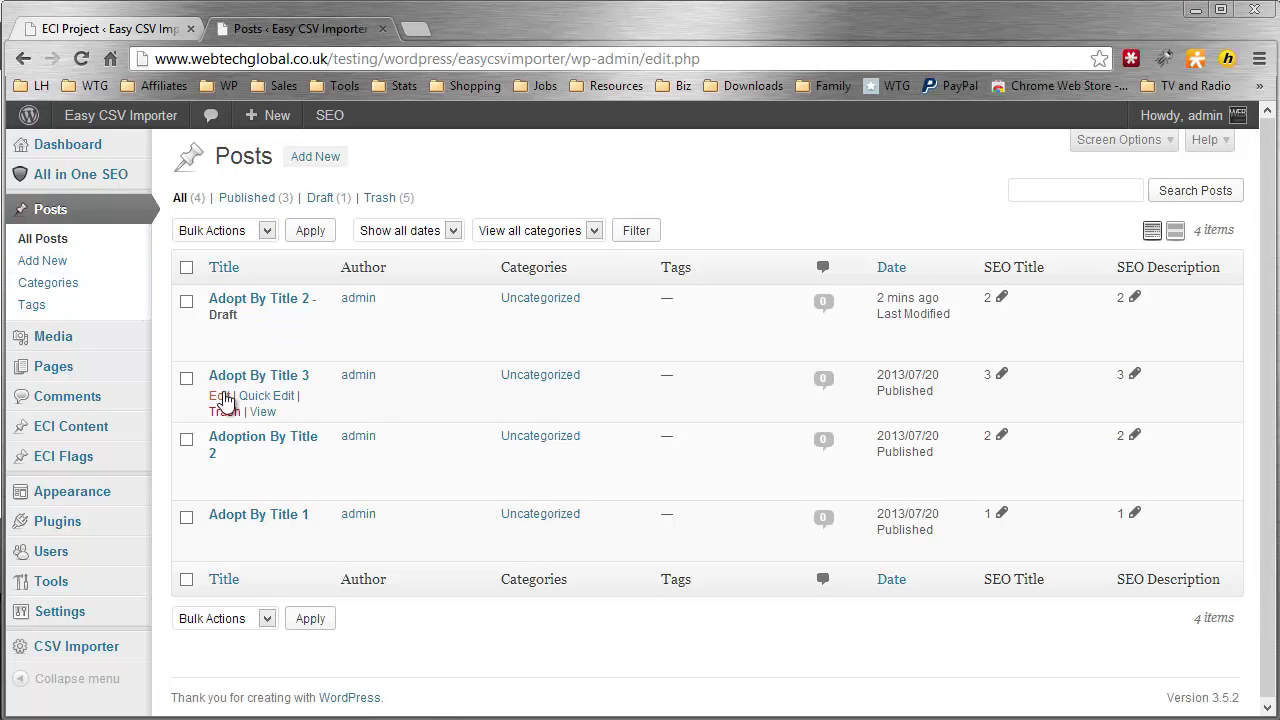
# - Open "Adopt By Title 3" for editing and check its custom fields for the plugin's adoption data
pyautogui.click(222, 396)
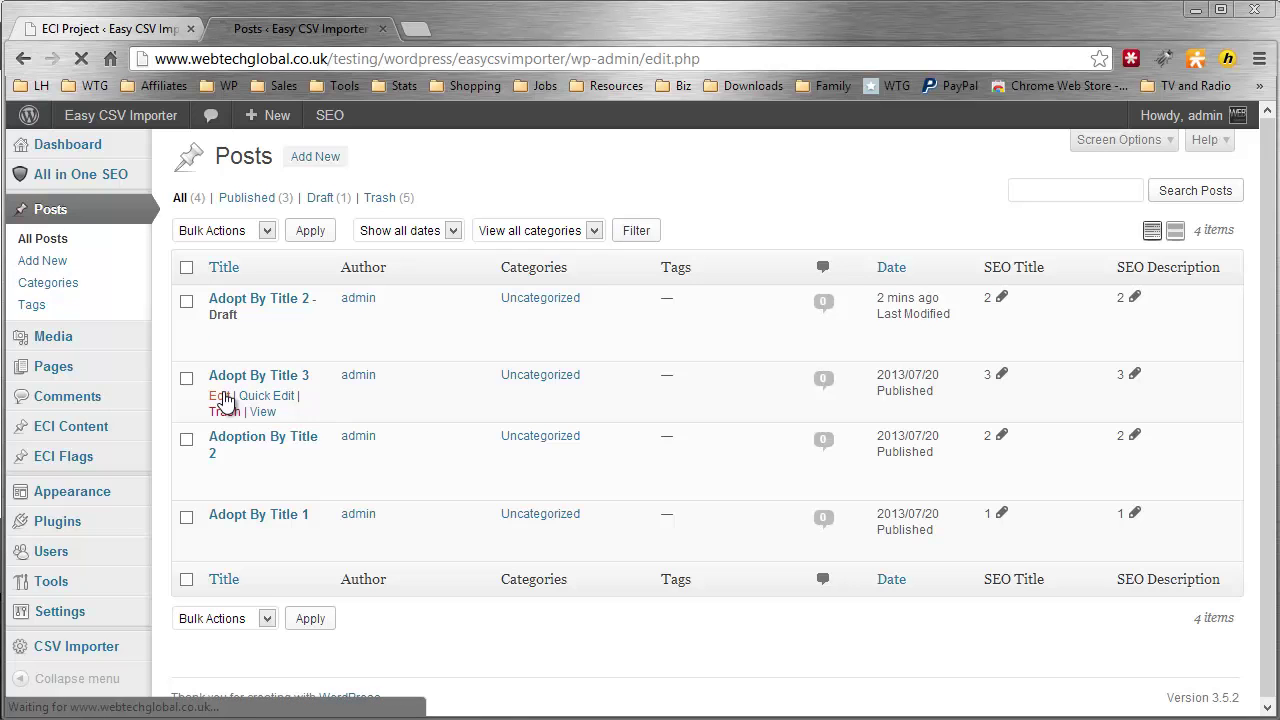
pyautogui.scroll(-10, 151, 420)
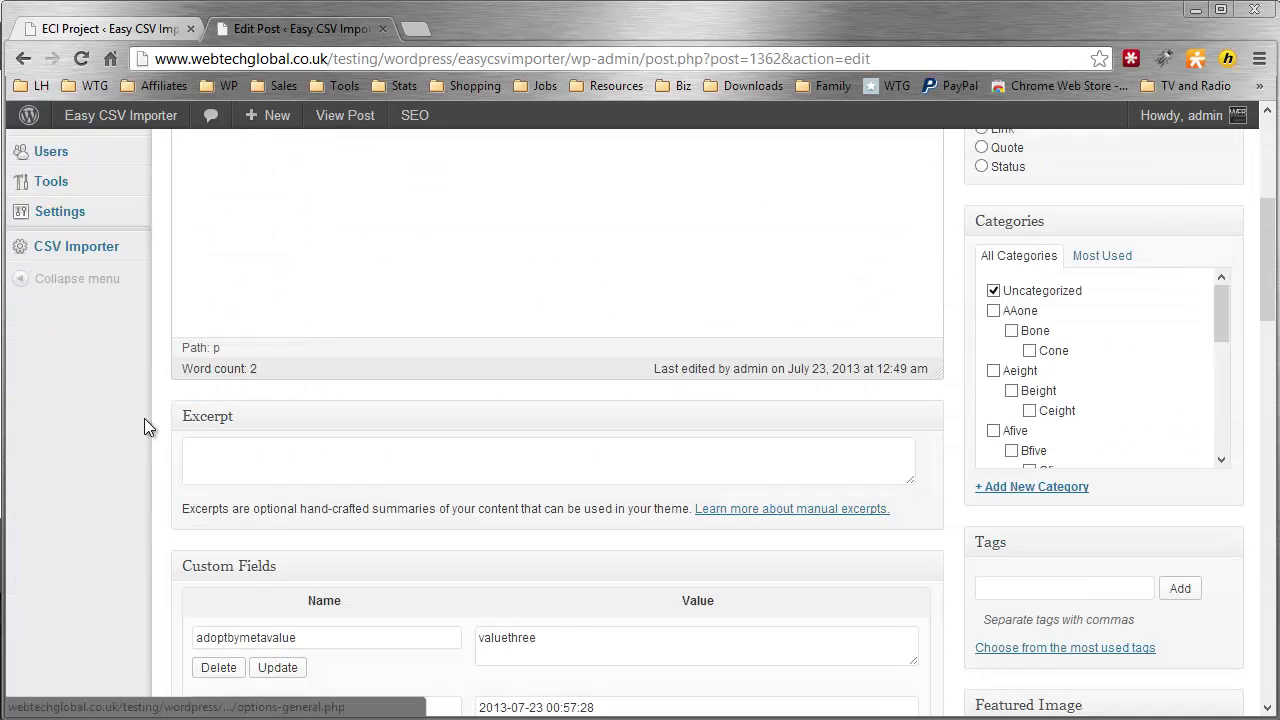
pyautogui.scroll(1, 144, 427)
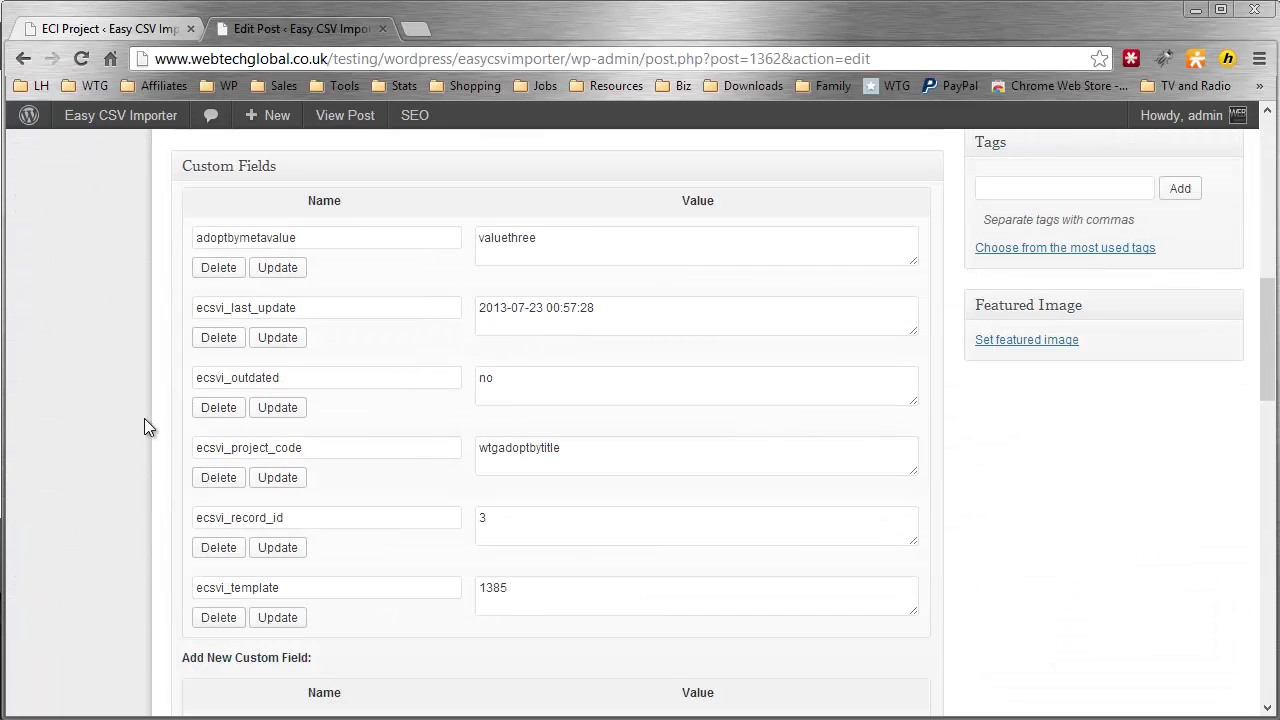